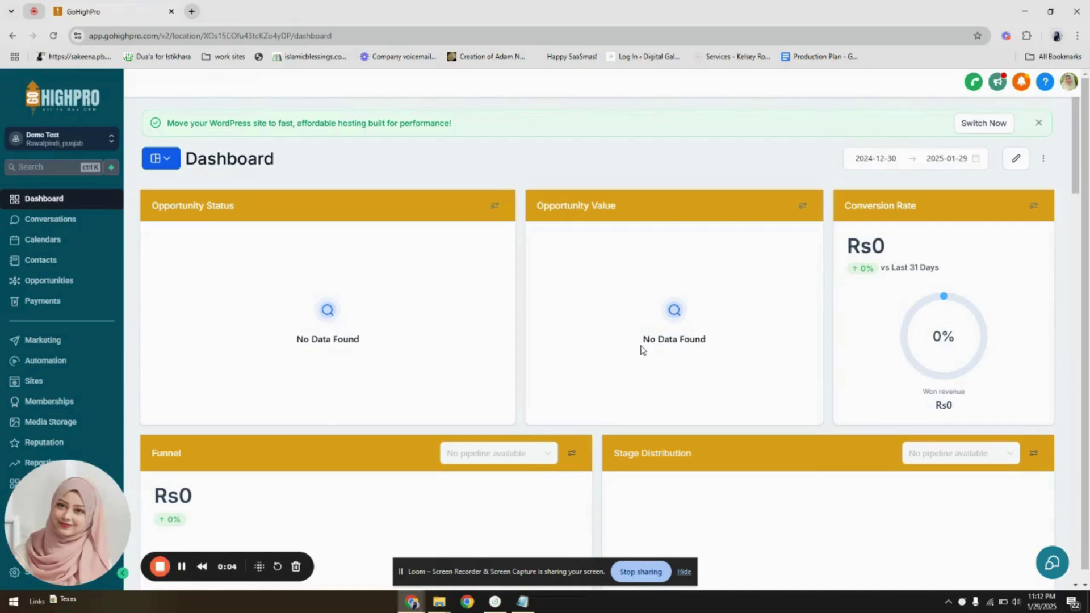
# - Leave the Dashboard for the account Settings at the bottom of the left sidebar
pyautogui.moveTo(71, 512)
pyautogui.click(67, 572)
pyautogui.moveTo(123, 499)
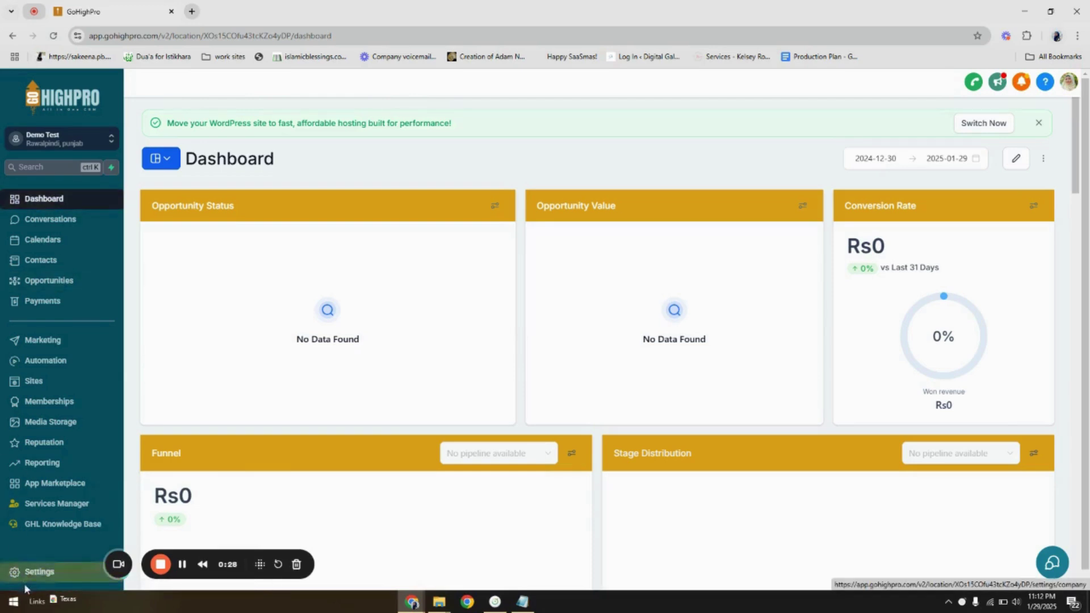
# - Open Settings > My Staff to list the four account-admin employees
pyautogui.click(31, 574)
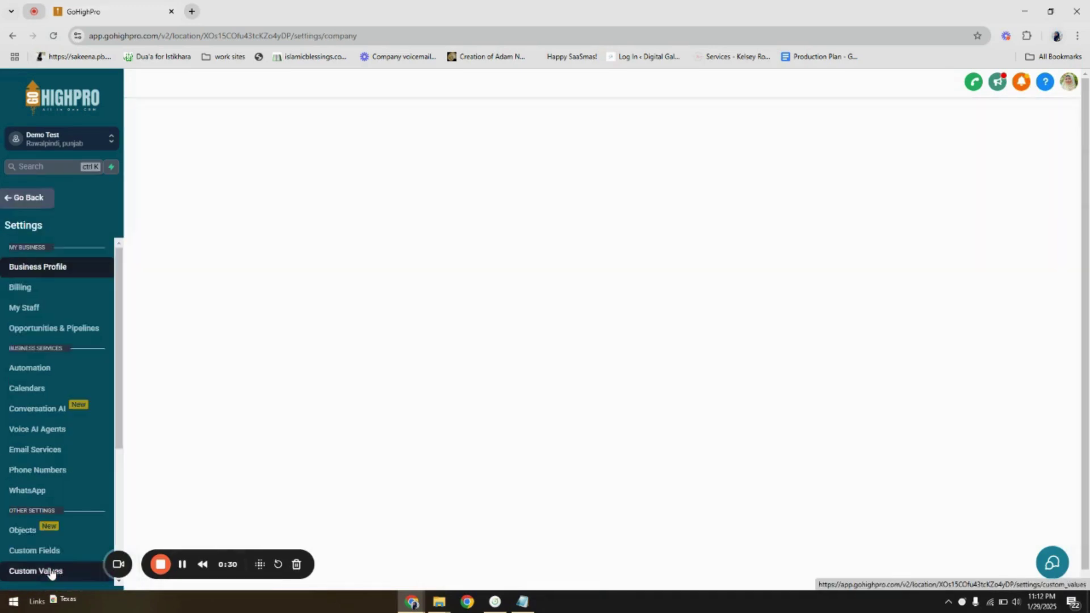
pyautogui.click(47, 310)
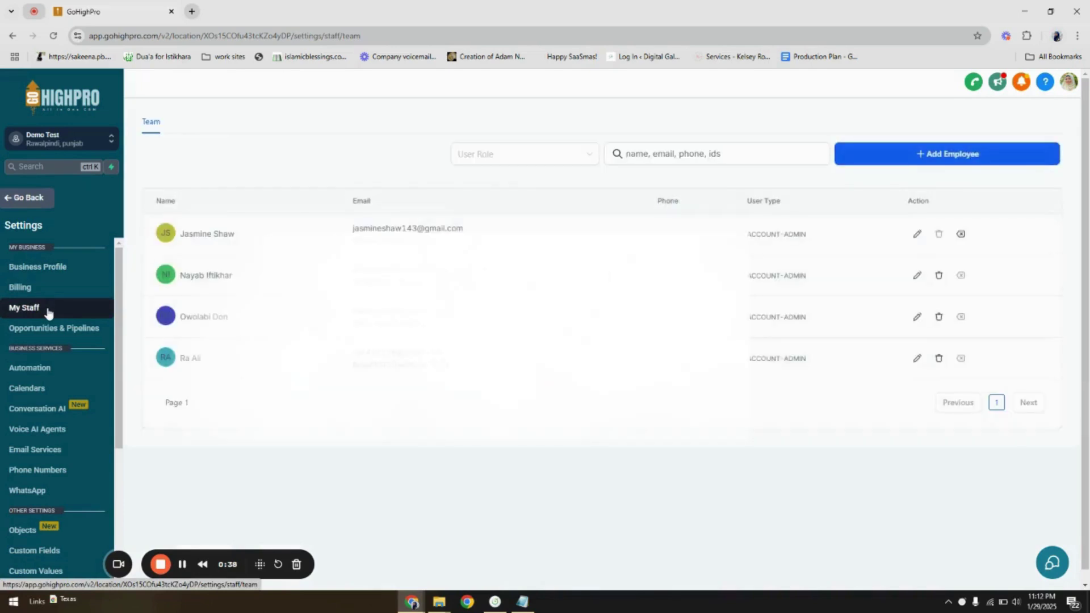
# - Add employee 'Demo test' with their e-mail address, then expand Advanced Settings to the Password field
pyautogui.click(999, 163)
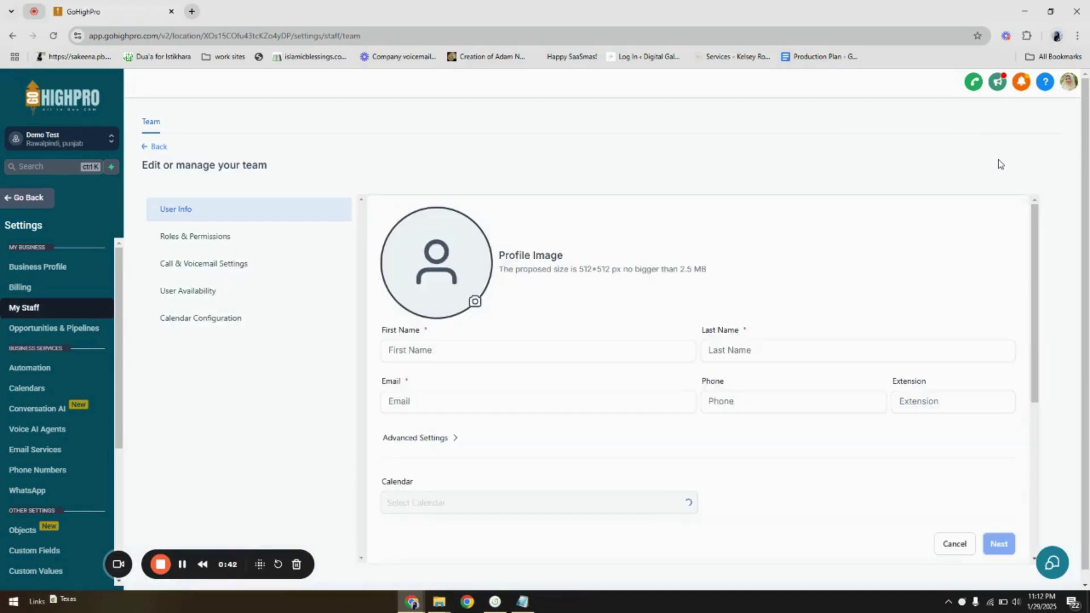
pyautogui.click(531, 360)
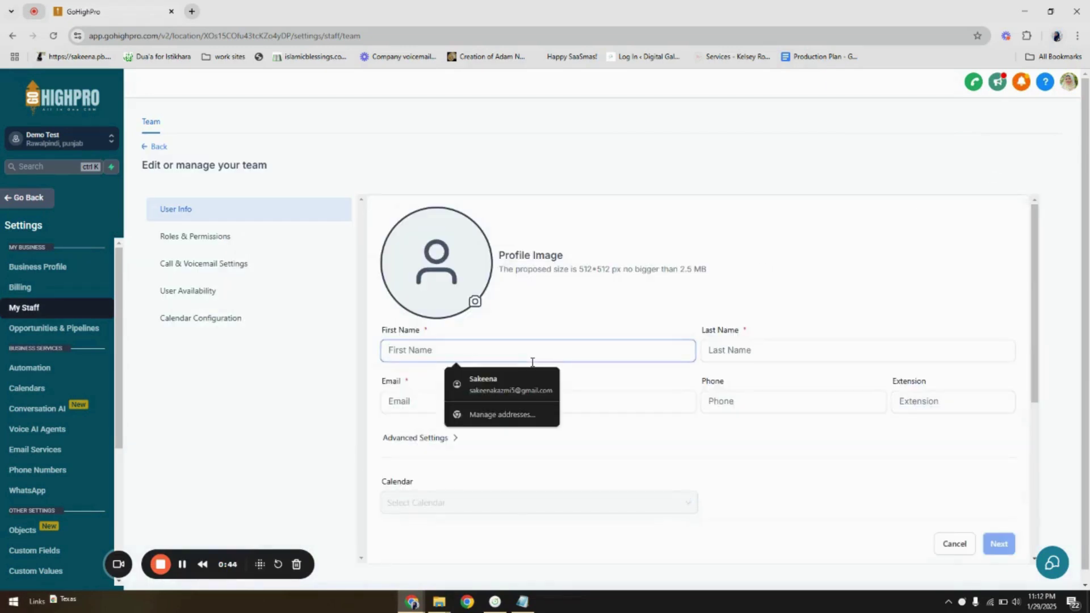
pyautogui.write('Demo')
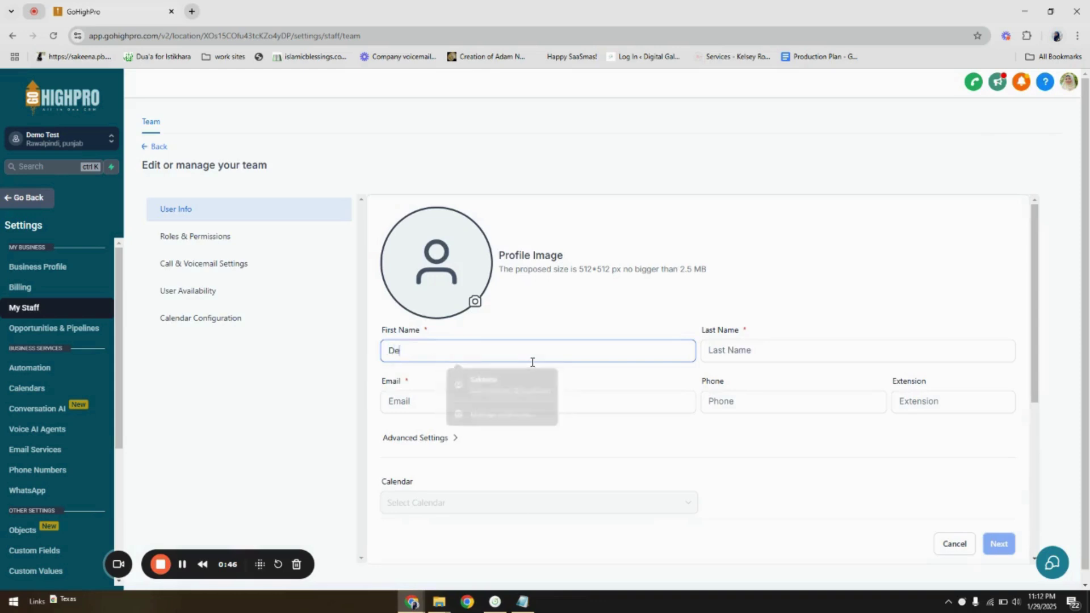
pyautogui.click(755, 351)
pyautogui.write('test')
pyautogui.click(629, 401)
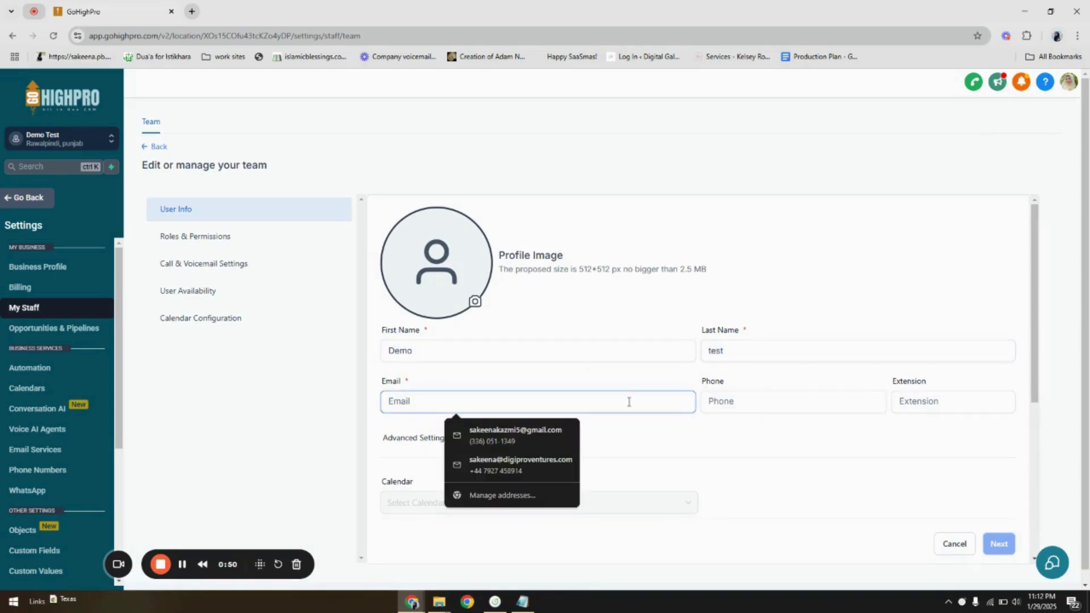
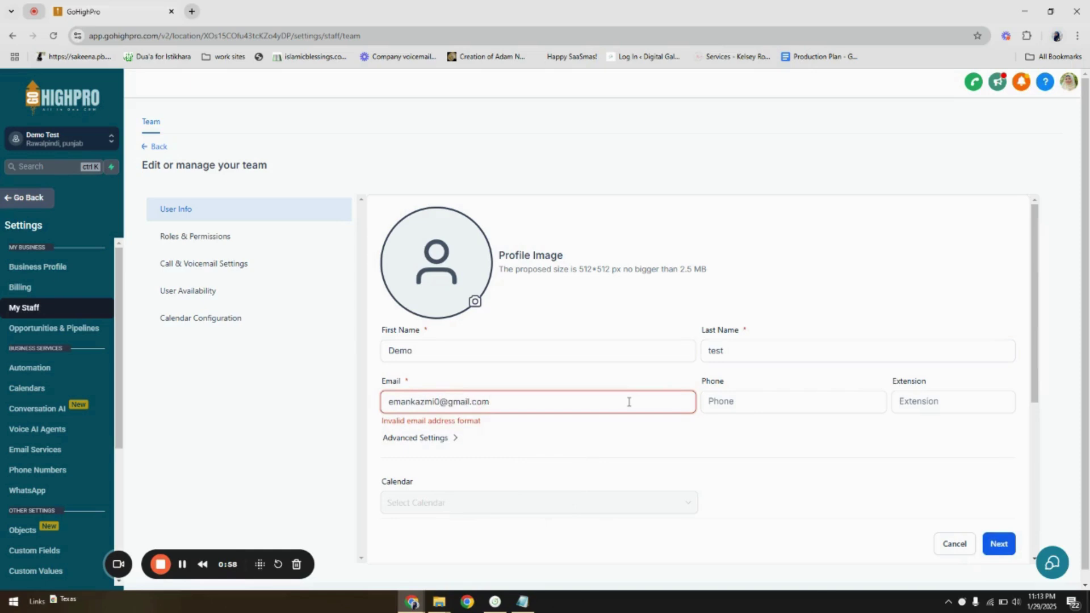
pyautogui.click(437, 441)
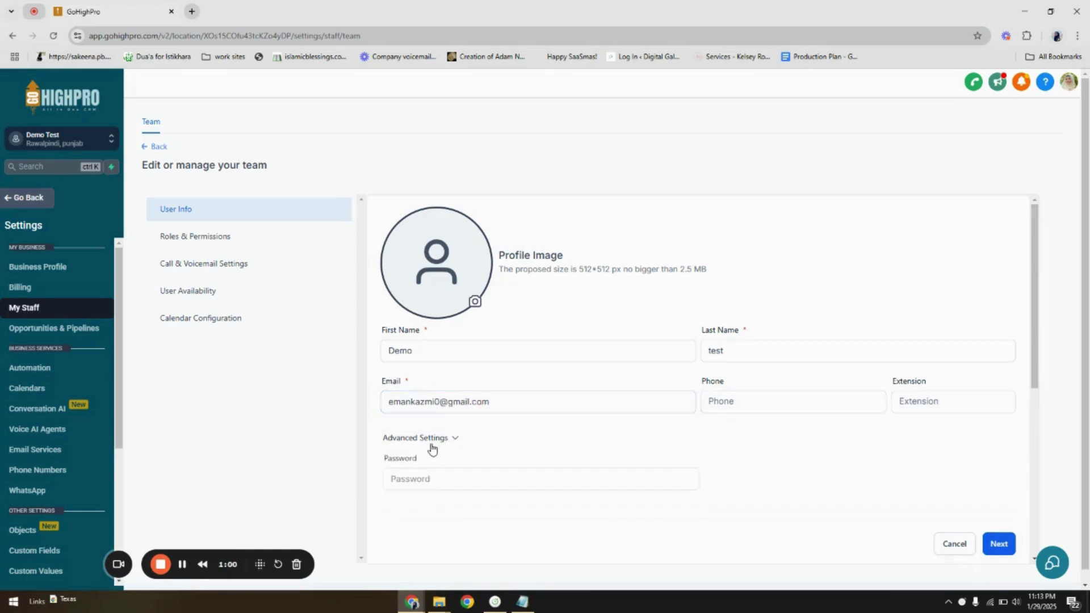
pyautogui.click(468, 482)
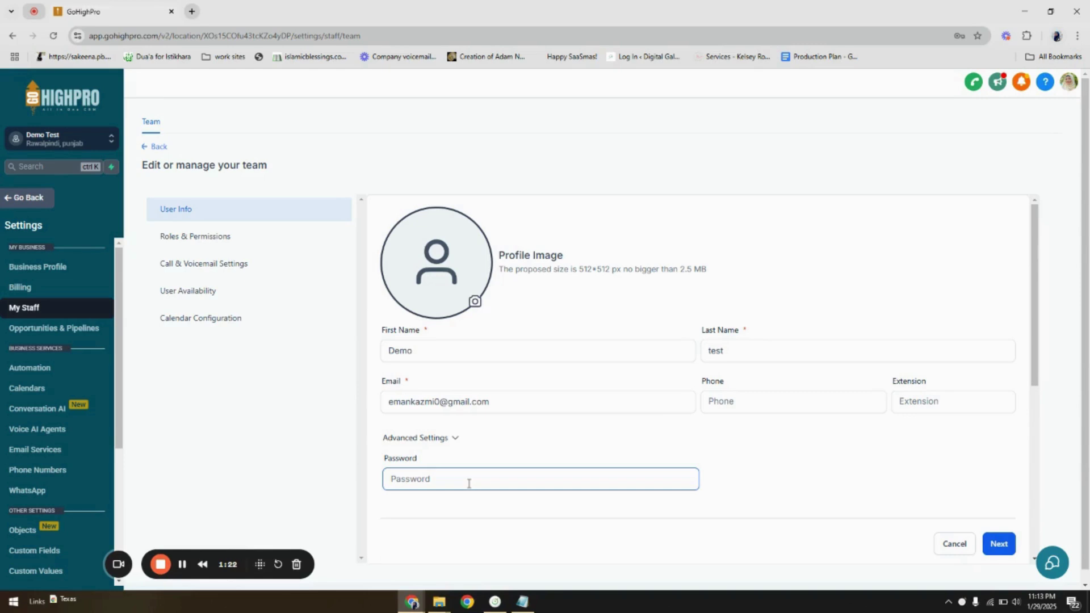
# - Enter a password and add a symbol so it meets all three password requirements
pyautogui.click(469, 484)
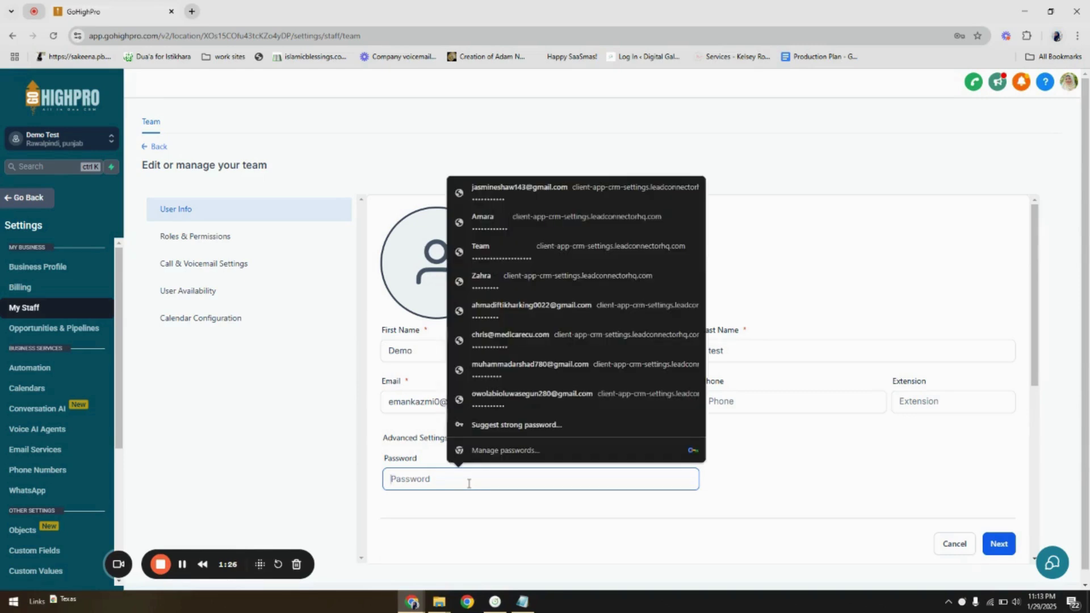
pyautogui.write('•••••••')
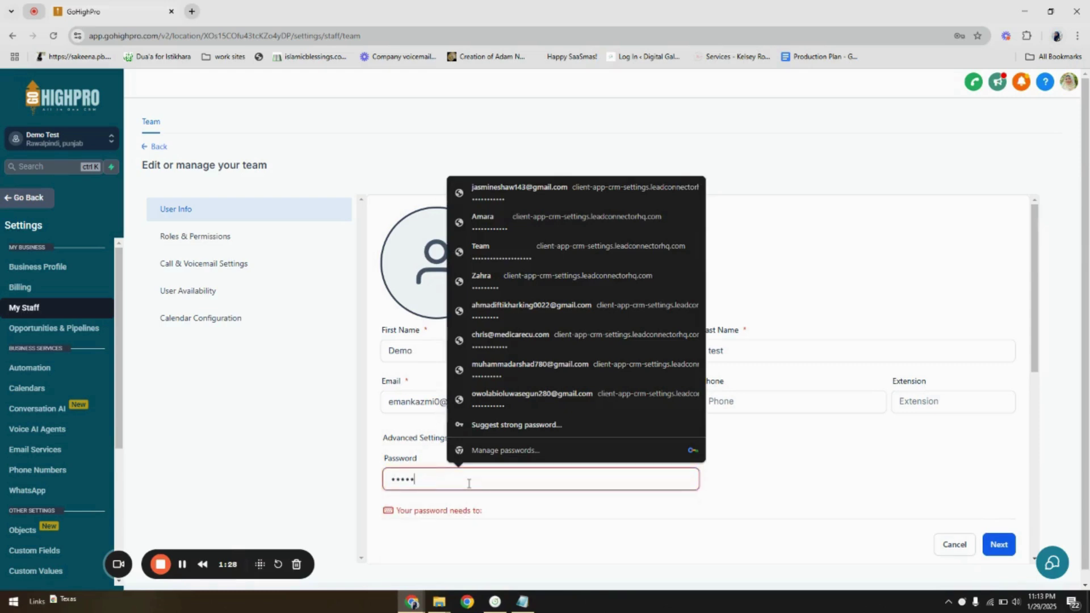
pyautogui.write('••••••')
pyautogui.click(767, 492)
pyautogui.scroll(-1, 733, 419)
pyautogui.scroll(-2, 733, 419)
pyautogui.click(500, 314)
pyautogui.write('•')
pyautogui.click(837, 341)
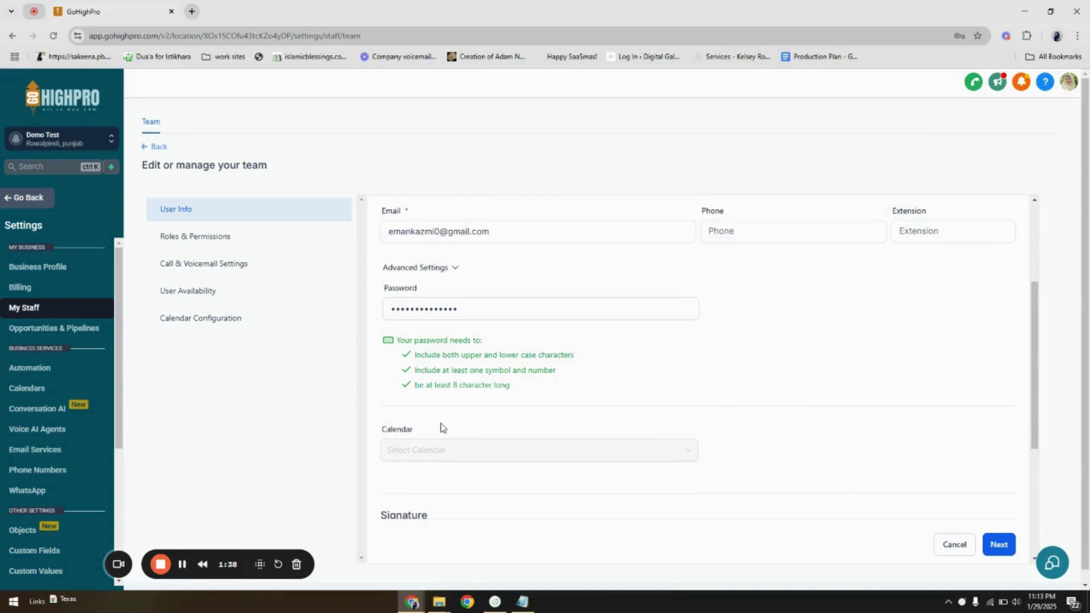
pyautogui.scroll(1, 442, 427)
pyautogui.scroll(-3, 442, 427)
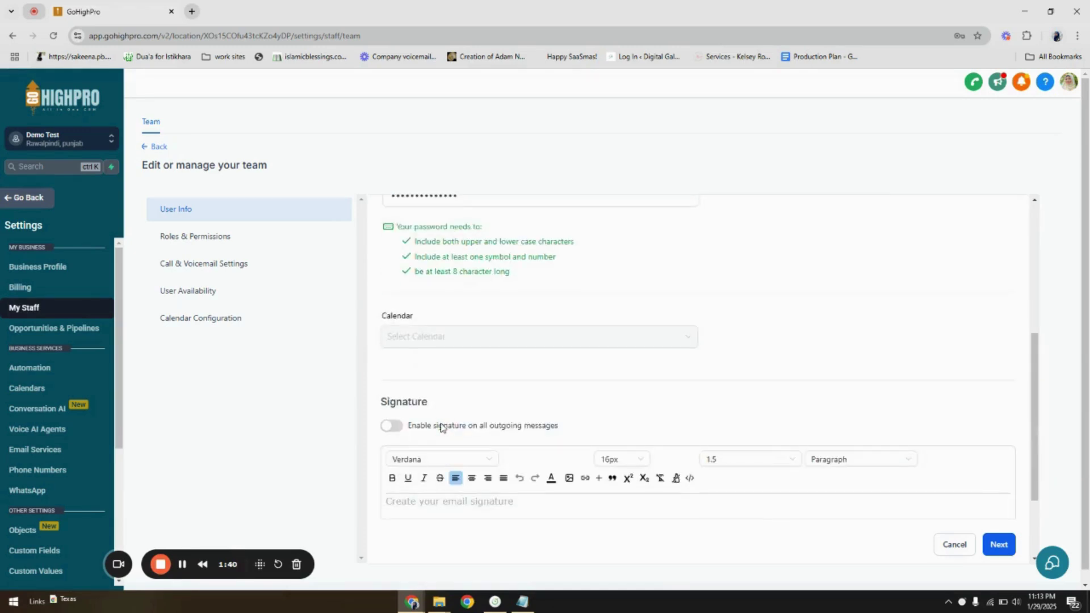
pyautogui.scroll(-2, 593, 368)
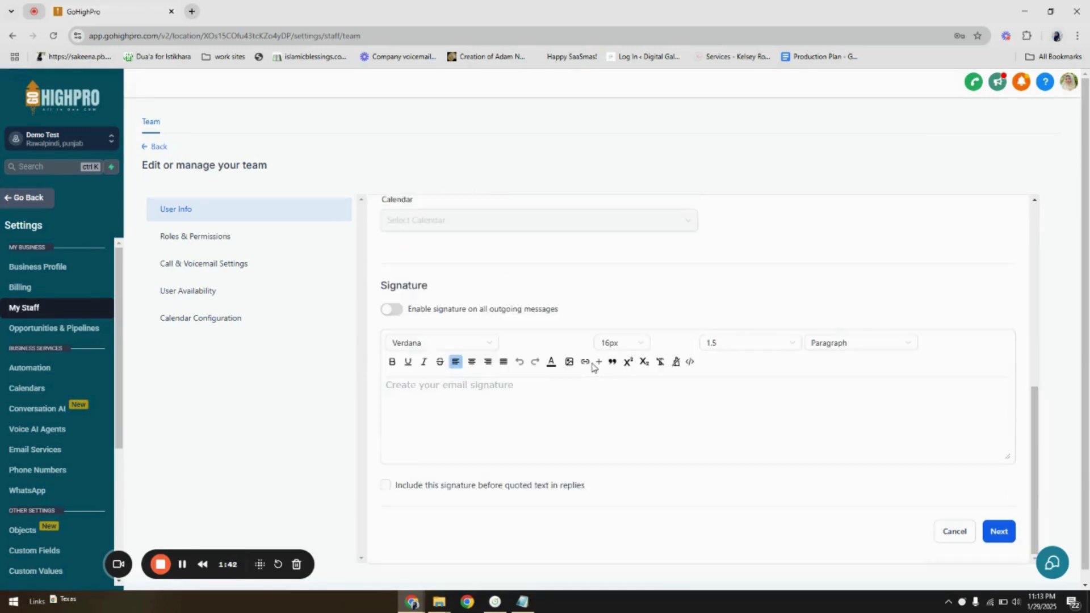
# - Review Roles & Permissions: Admin role, All Records scope, every permission module switched on
pyautogui.click(205, 240)
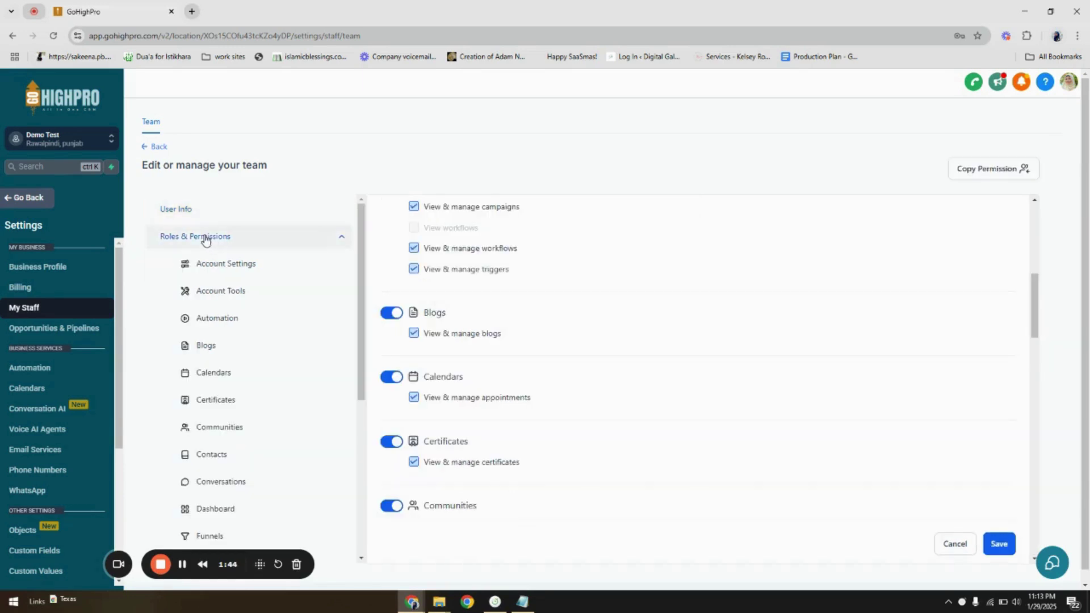
pyautogui.scroll(8, 516, 270)
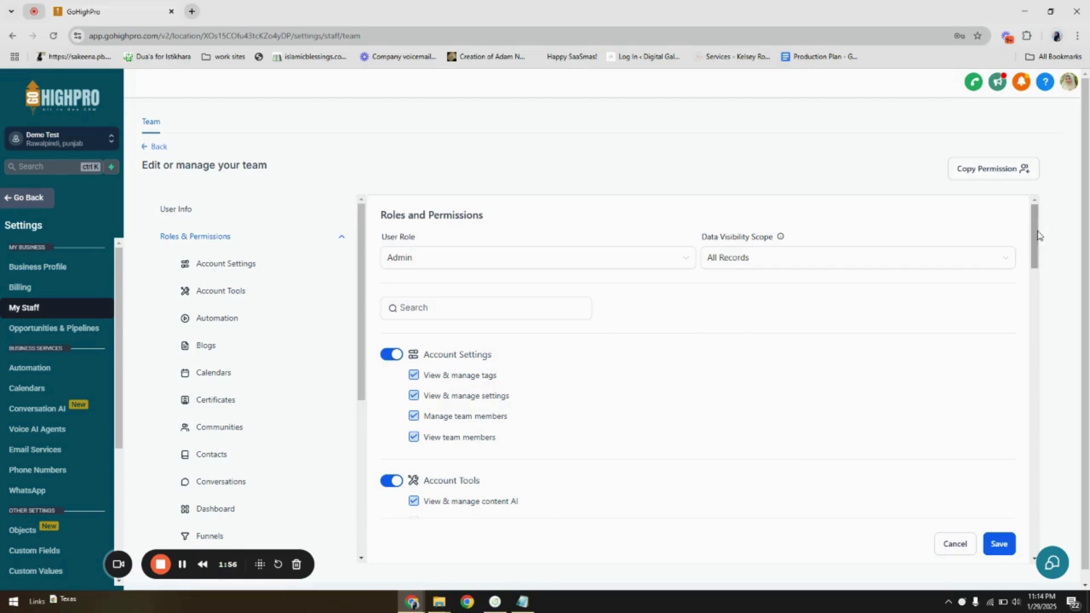
pyautogui.scroll(-15, 493, 377)
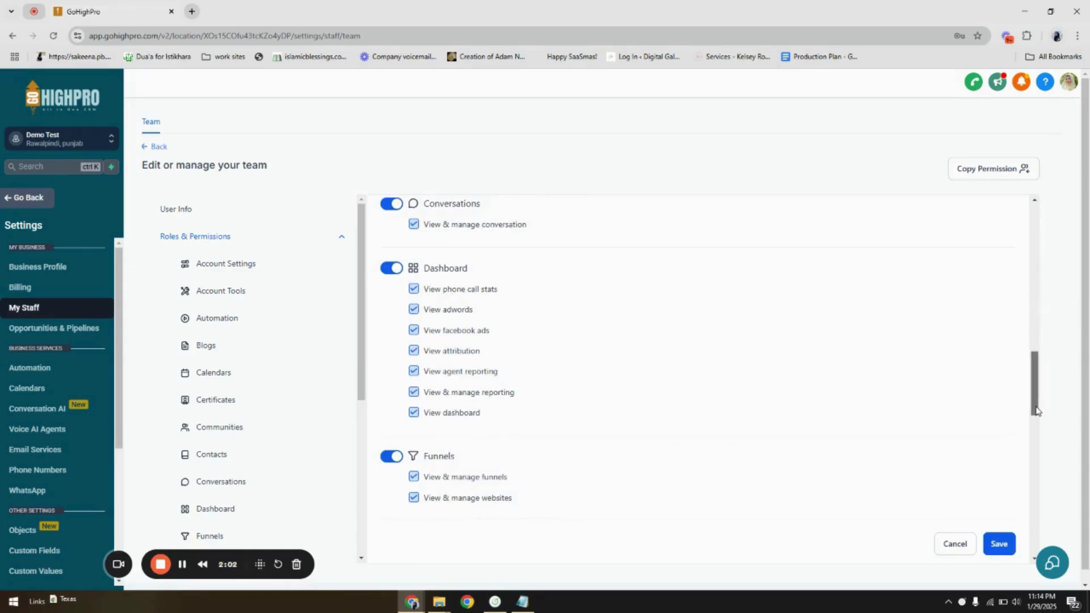
pyautogui.moveTo(1035, 411); pyautogui.dragTo(1030, 233)
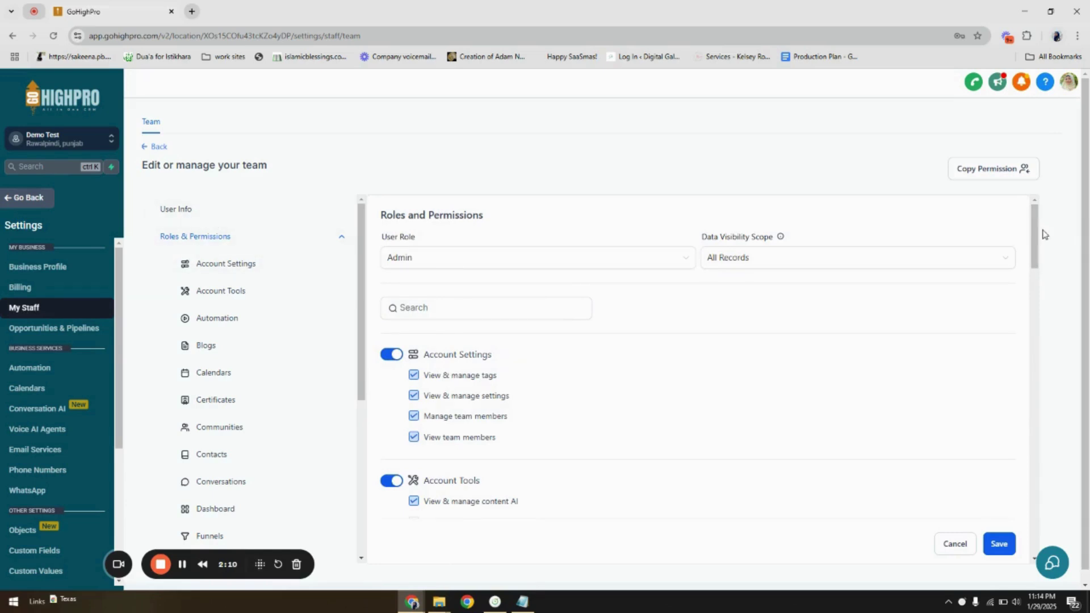
pyautogui.moveTo(1035, 228); pyautogui.dragTo(1034, 432)
pyautogui.moveTo(358, 319); pyautogui.dragTo(359, 471)
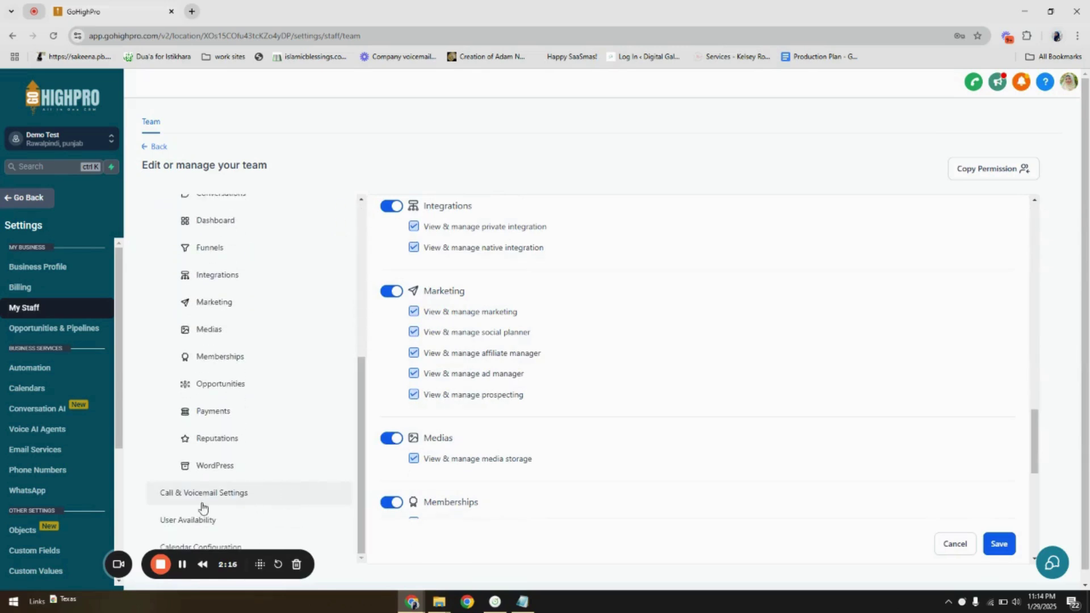
# - Open Call & Voicemail Settings and dismiss the browser's save-password prompt
pyautogui.click(276, 503)
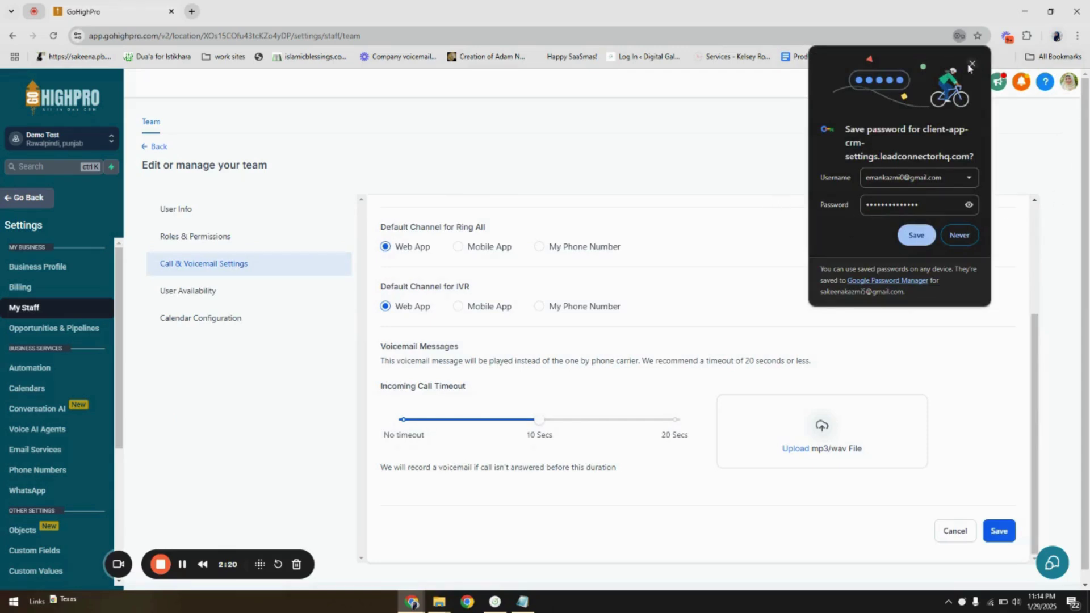
pyautogui.click(972, 64)
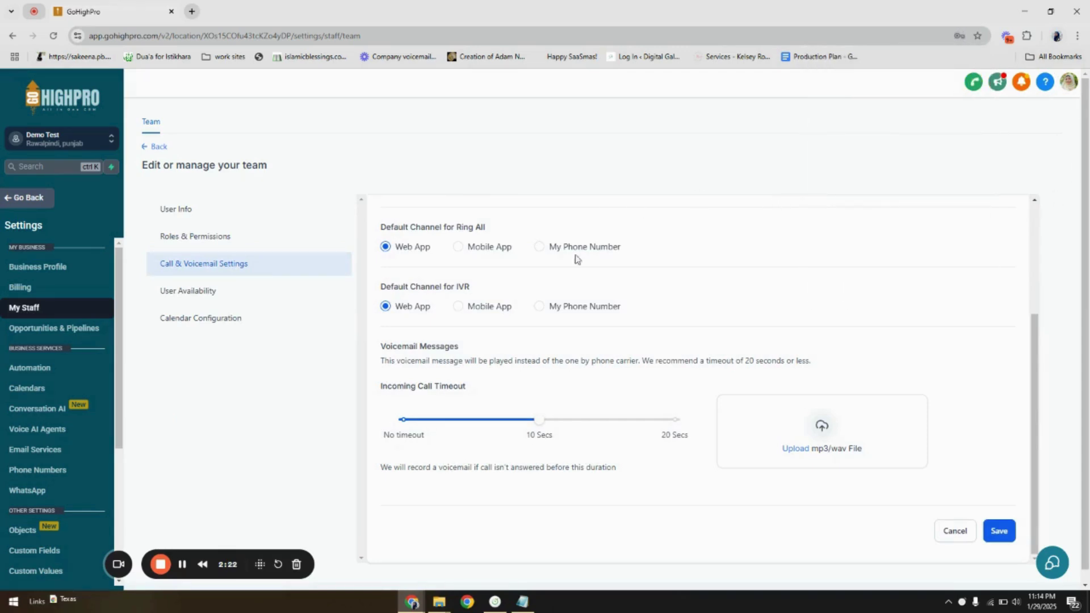
pyautogui.scroll(3, 597, 344)
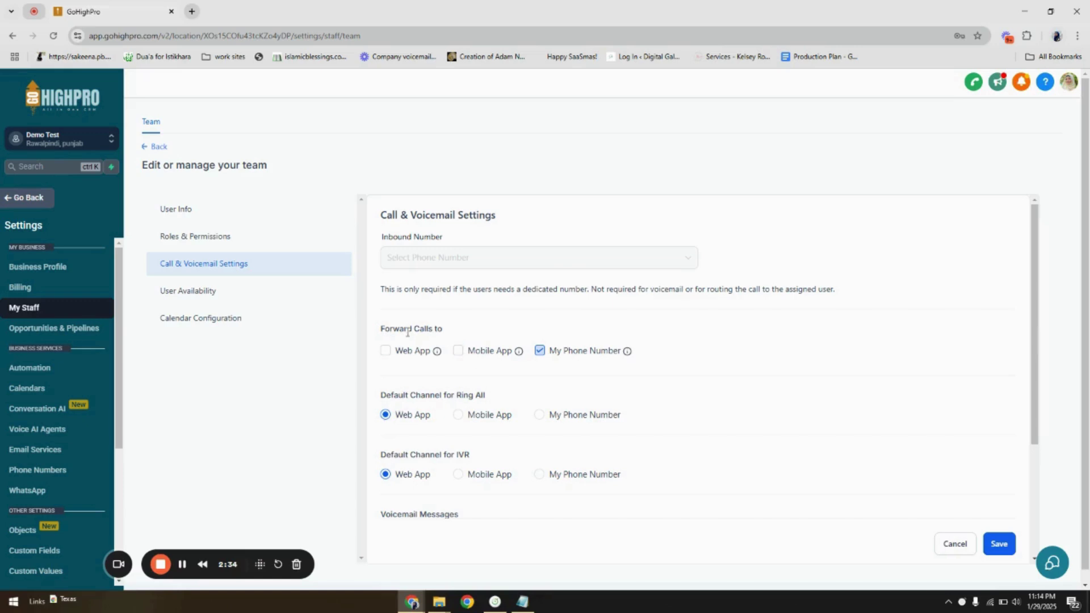
# - Forward calls to the Mobile App in addition to the phone number
pyautogui.click(460, 354)
pyautogui.scroll(-1, 461, 359)
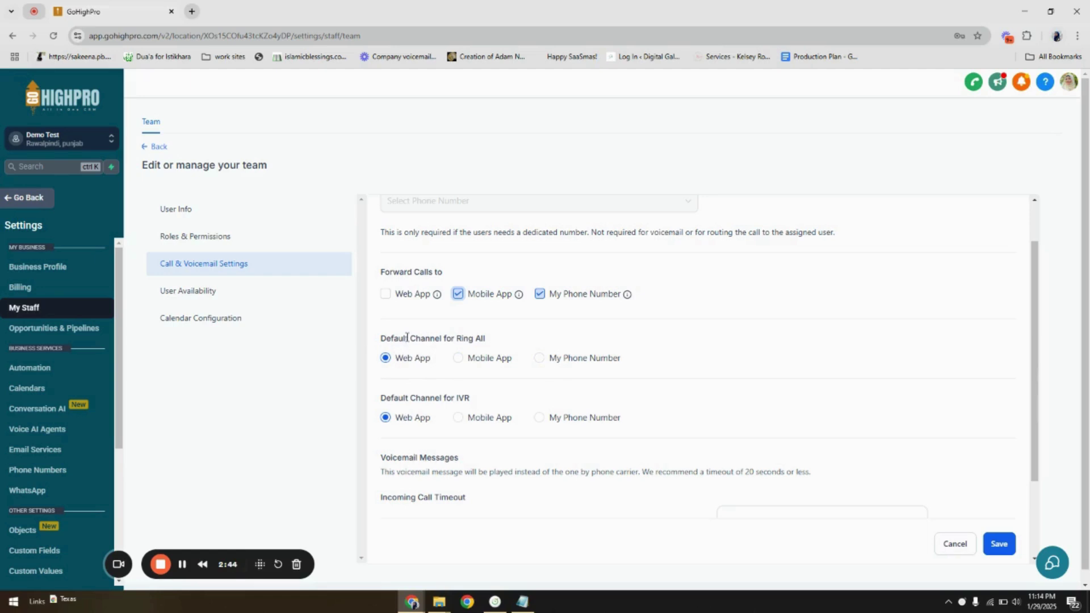
pyautogui.click(385, 340)
pyautogui.scroll(-2, 512, 341)
pyautogui.scroll(1, 513, 340)
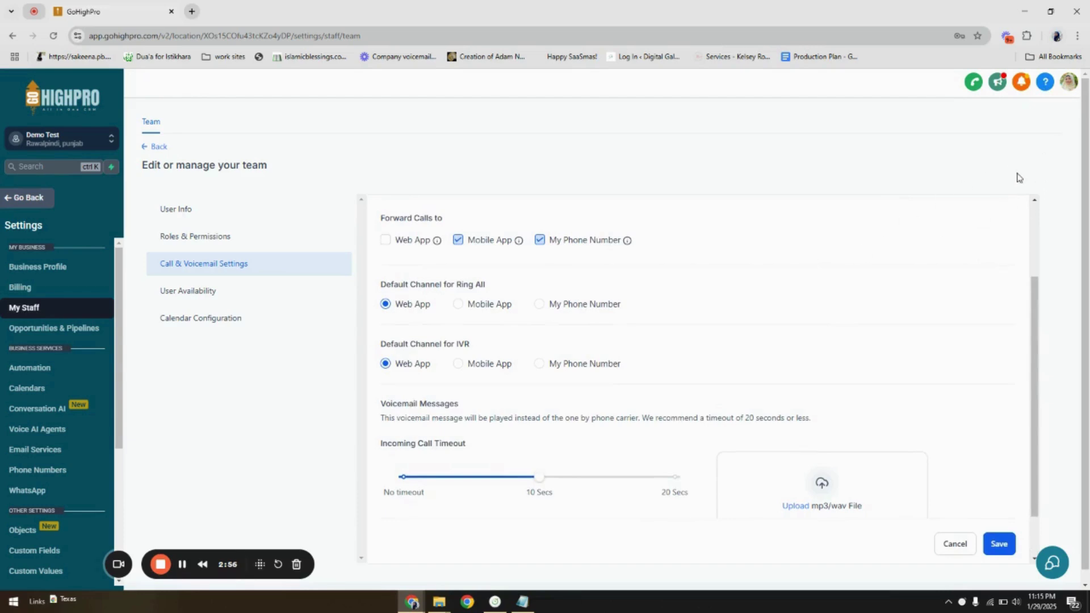
pyautogui.scroll(-1, 747, 326)
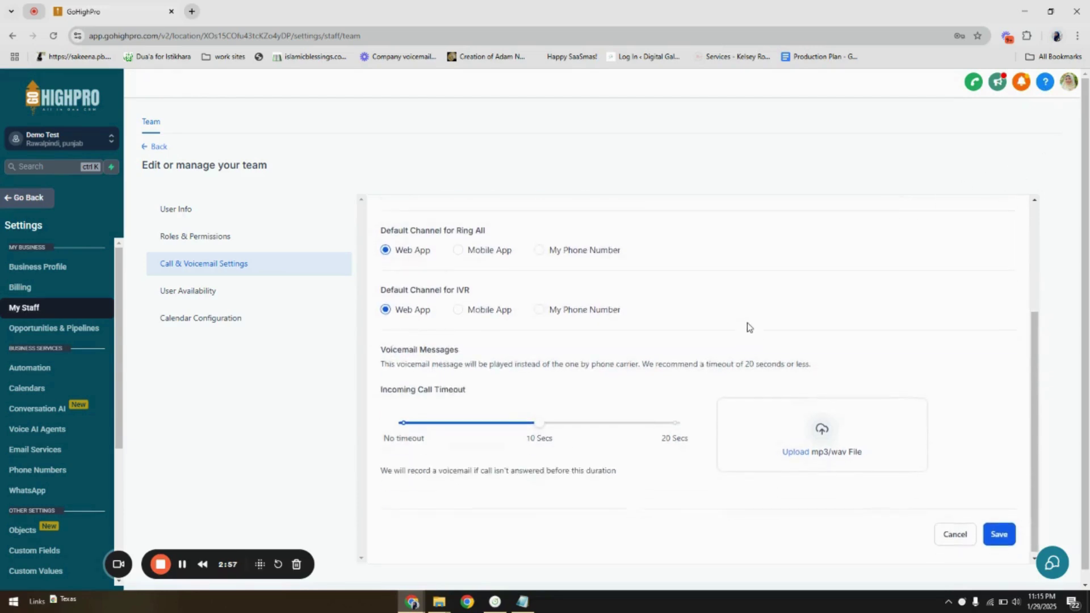
pyautogui.moveTo(474, 288); pyautogui.dragTo(452, 287)
pyautogui.click(492, 294)
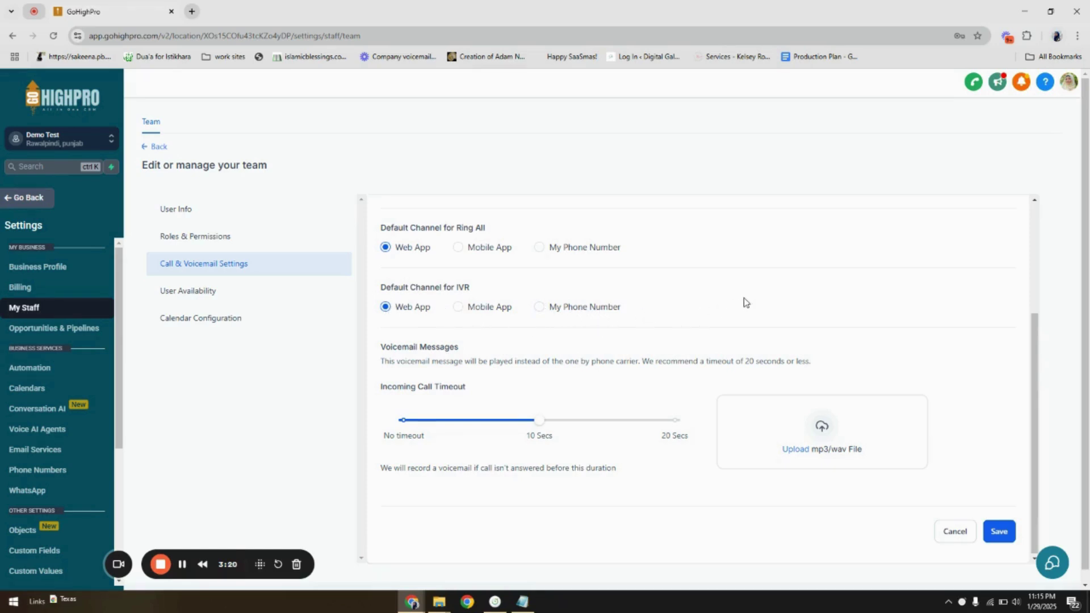
pyautogui.scroll(-1, 745, 302)
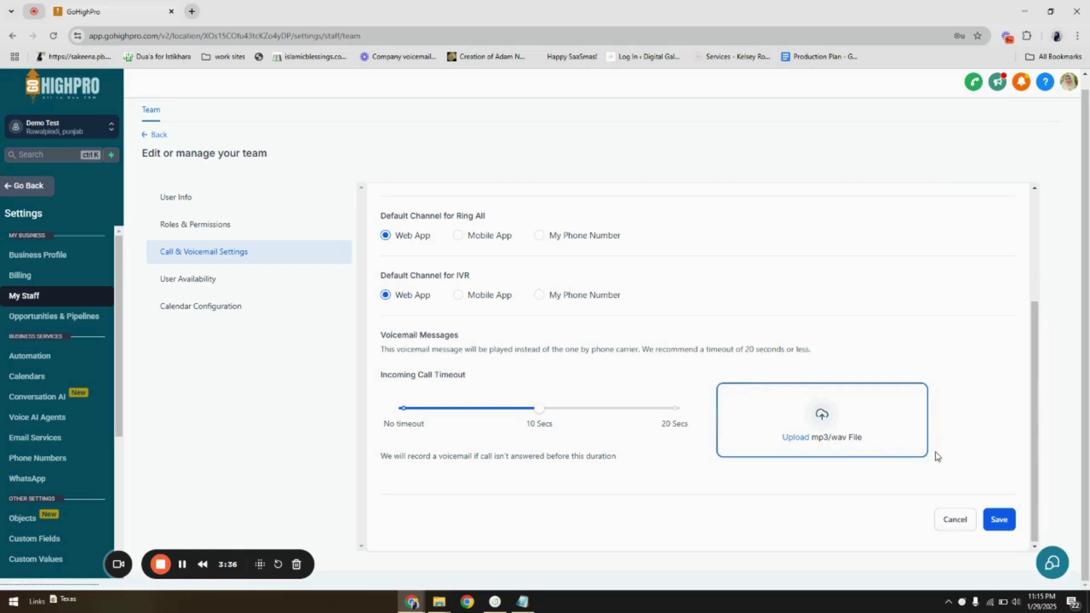
pyautogui.click(197, 285)
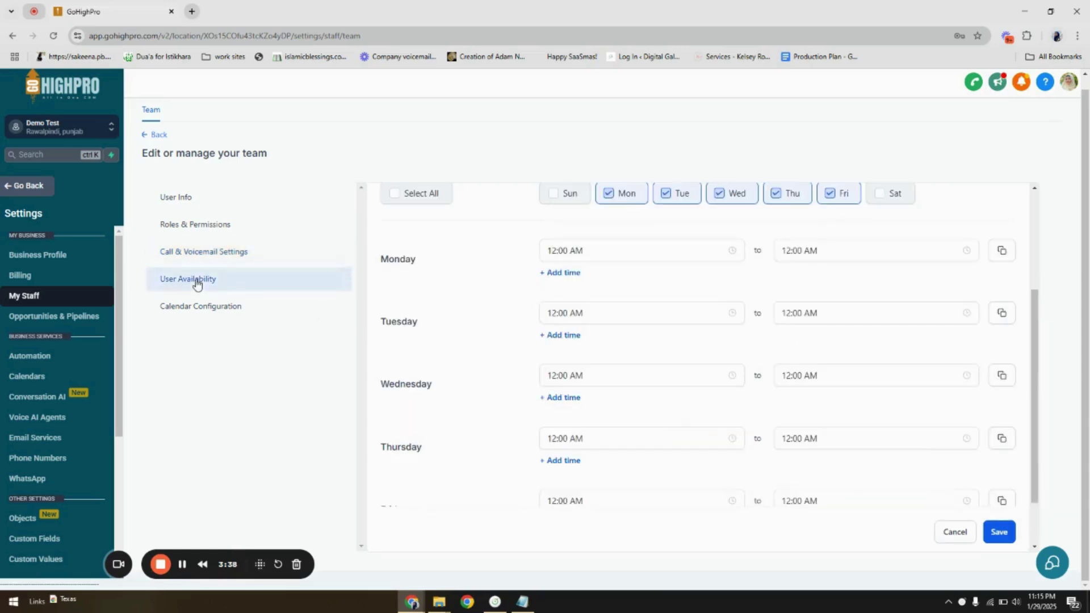
pyautogui.scroll(3, 547, 304)
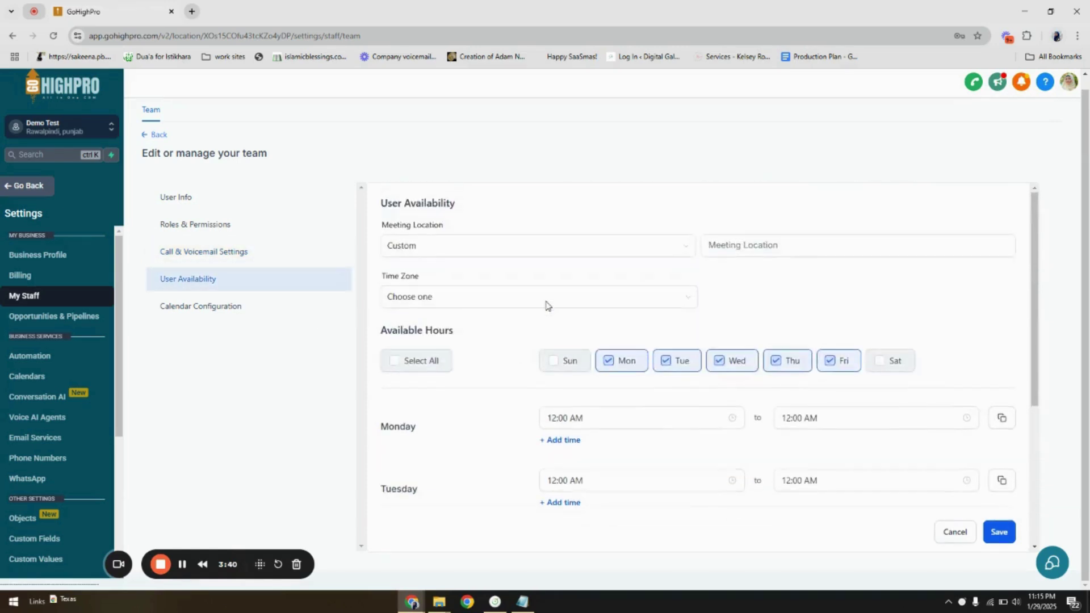
pyautogui.scroll(-2, 499, 314)
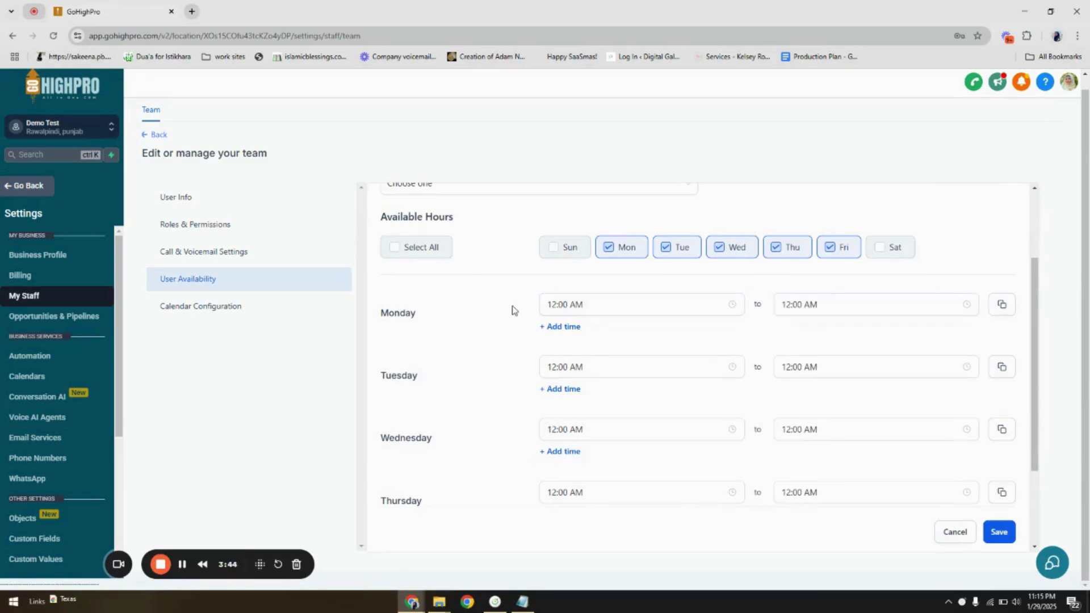
pyautogui.scroll(2, 512, 310)
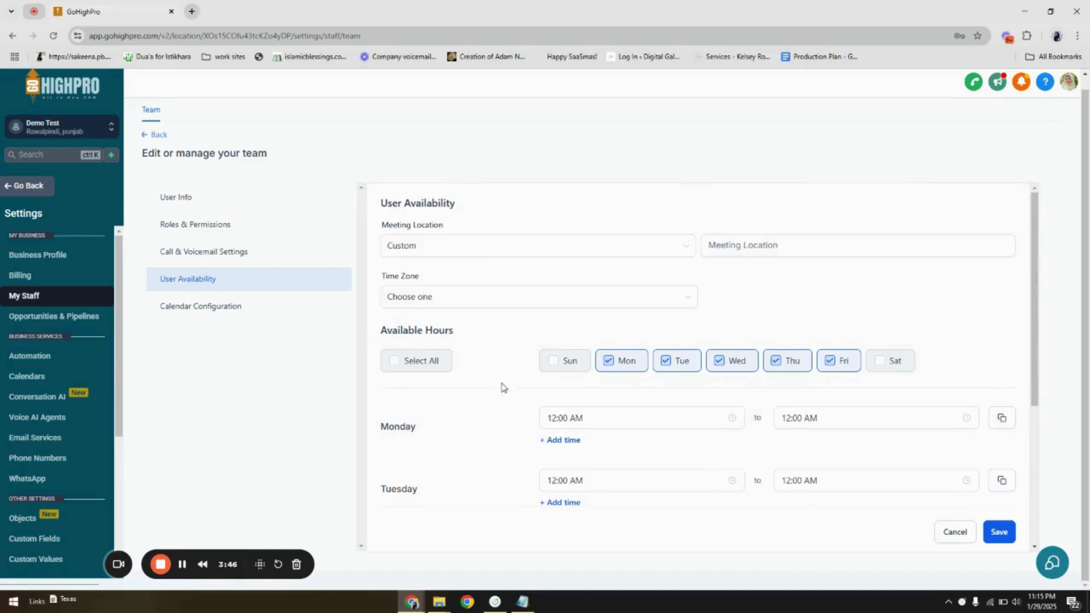
pyautogui.click(737, 246)
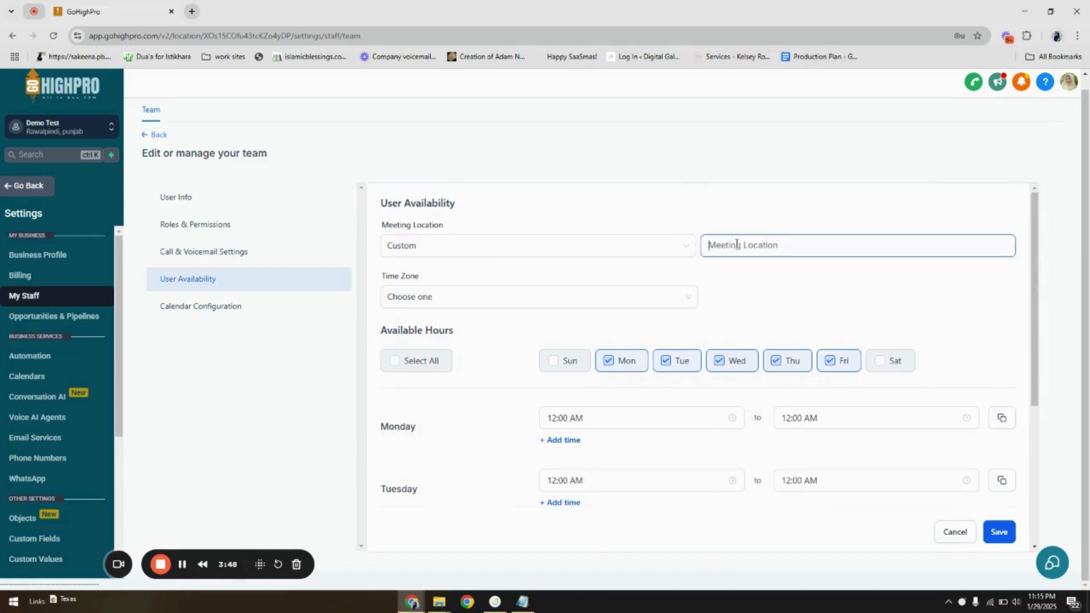
pyautogui.click(642, 248)
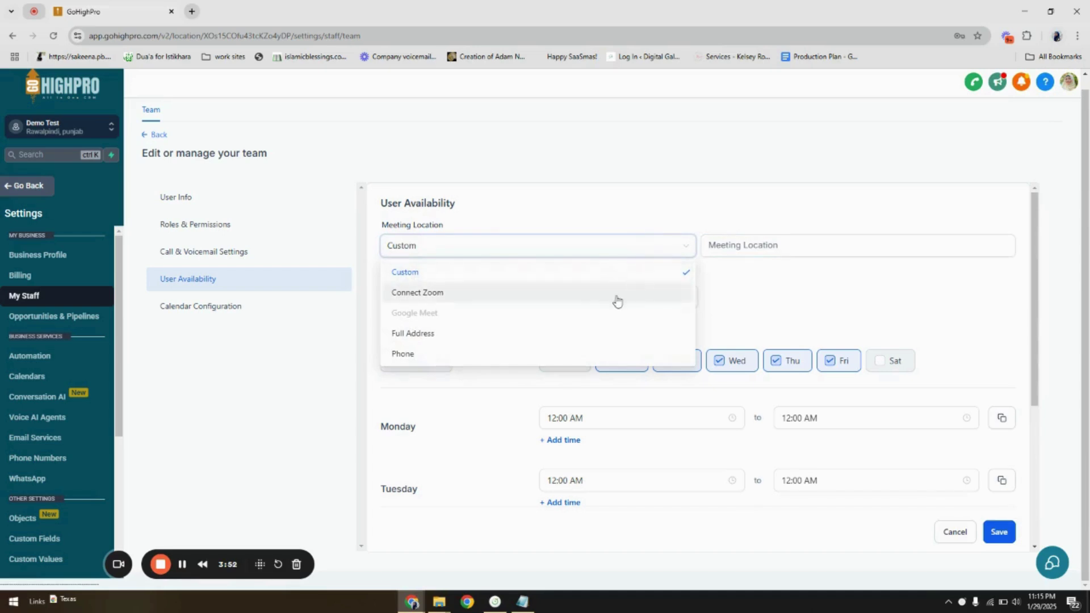
pyautogui.click(725, 249)
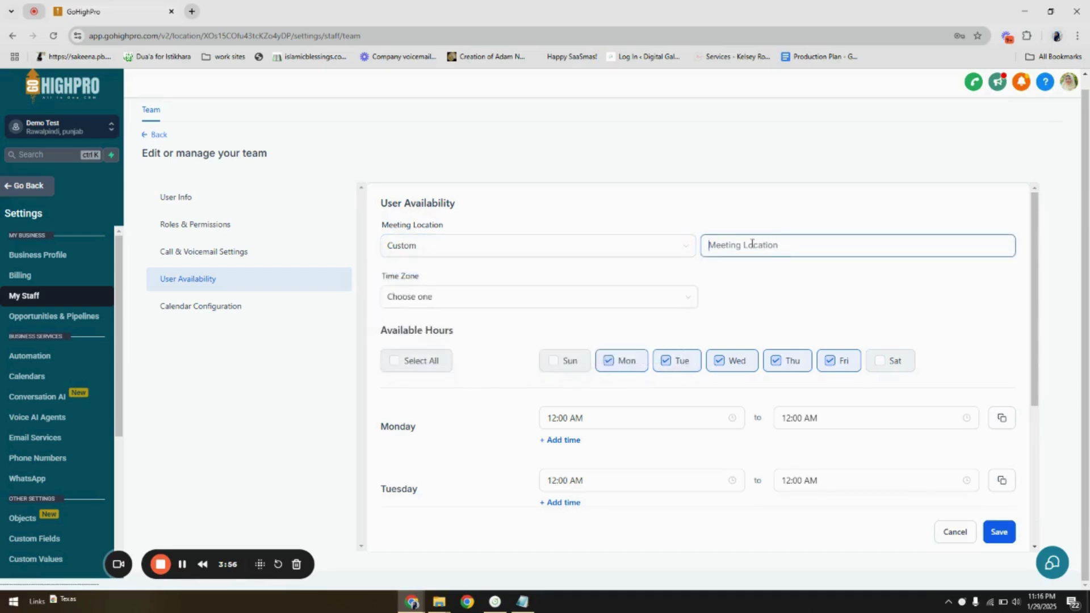
pyautogui.click(619, 245)
pyautogui.click(832, 241)
pyautogui.scroll(-3, 735, 291)
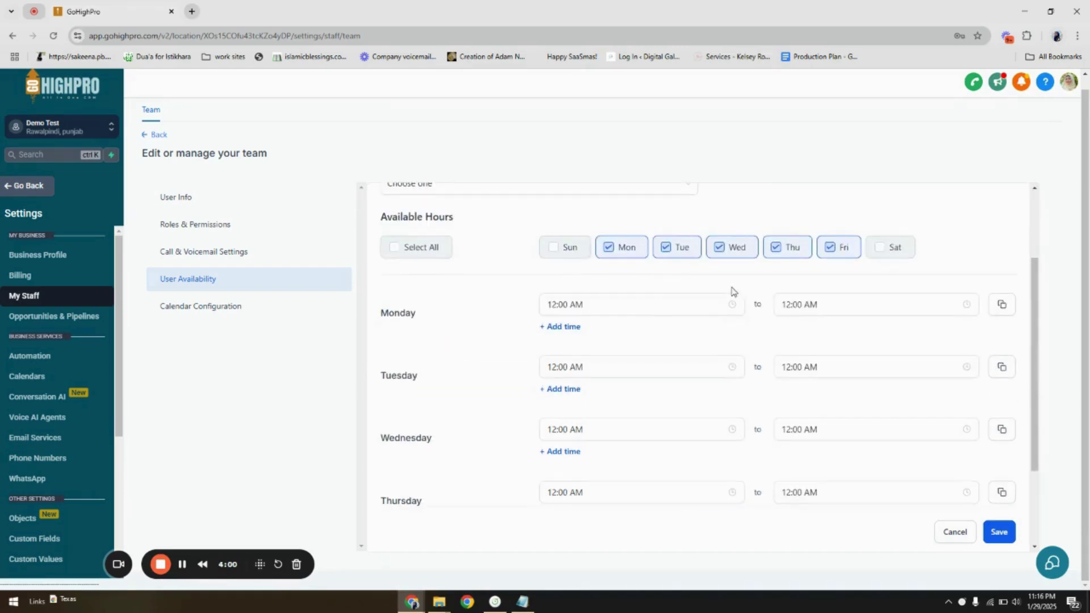
pyautogui.scroll(-3, 706, 346)
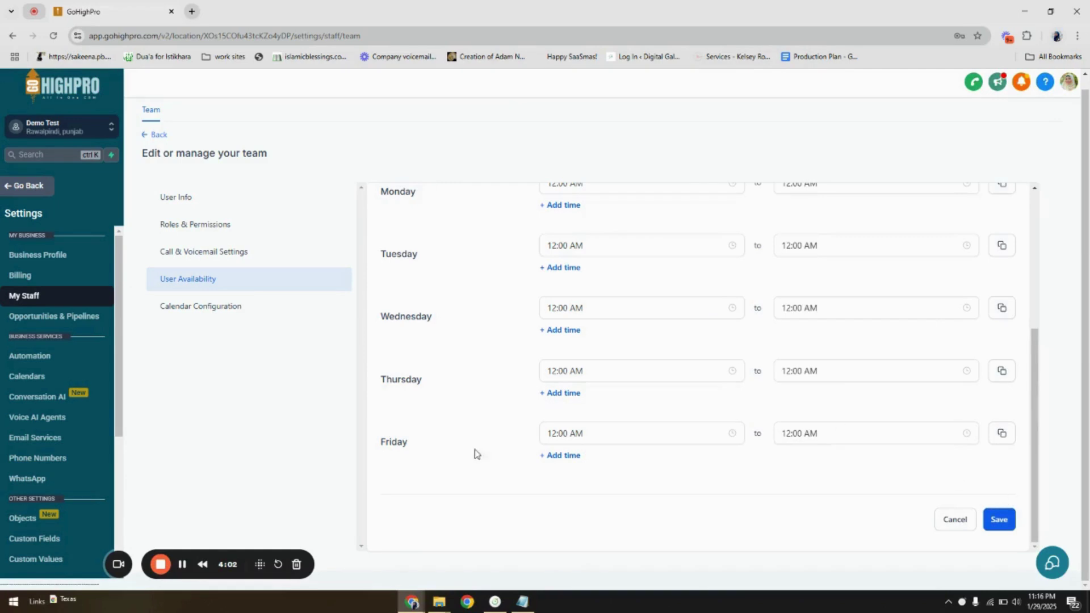
# - Check the Calendar Configuration and Video Conferencing connections, then return to the My Staff list
pyautogui.click(276, 305)
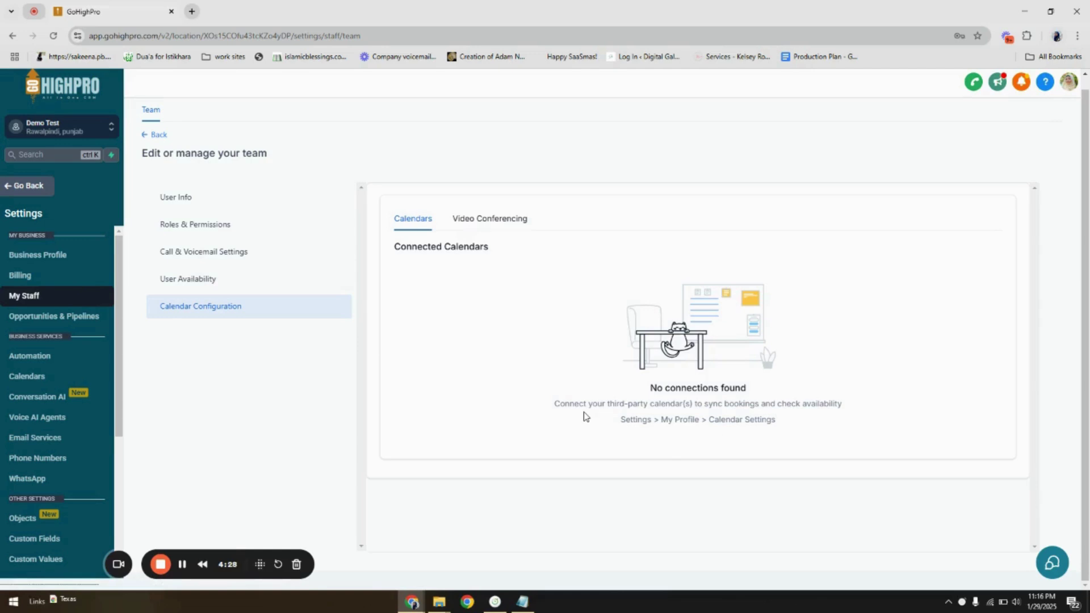
pyautogui.click(471, 218)
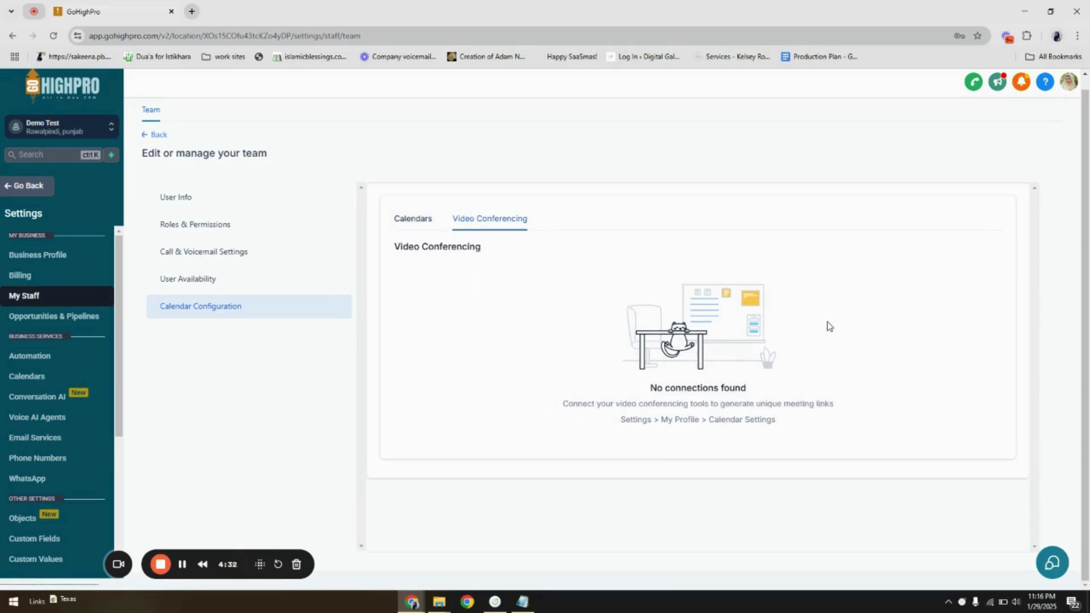
pyautogui.click(398, 228)
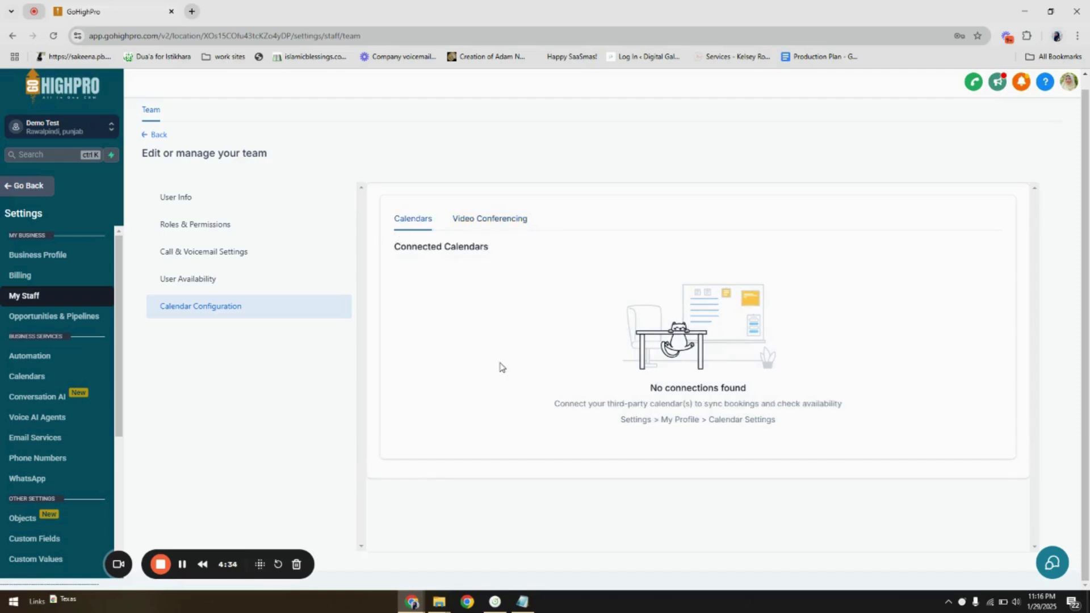
pyautogui.click(160, 138)
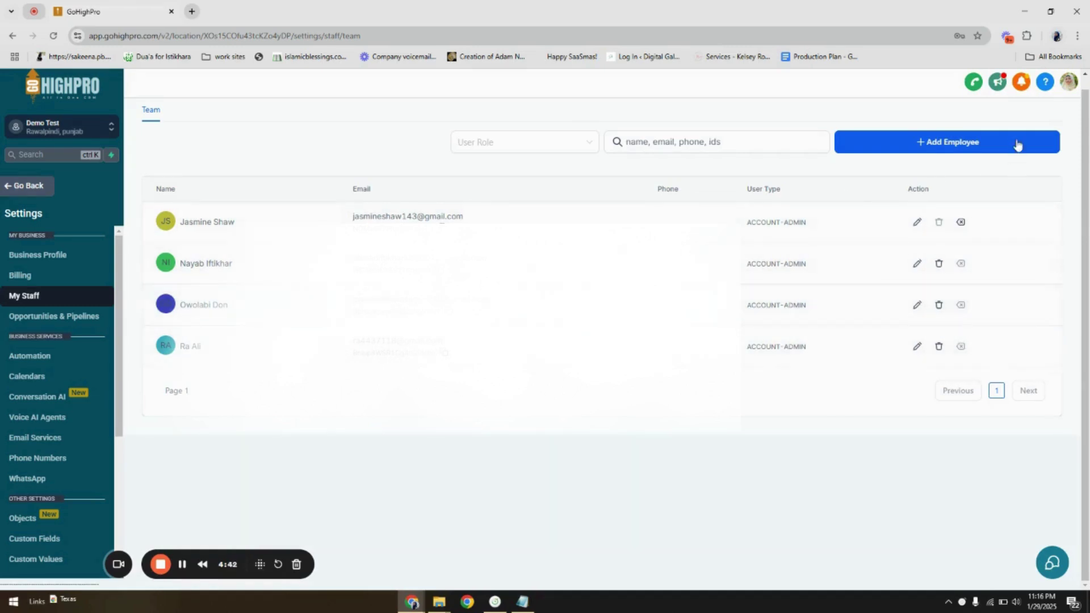
# - Add employee 'Demo test' and enter their e-mail, correcting a mistyped address
pyautogui.click(996, 144)
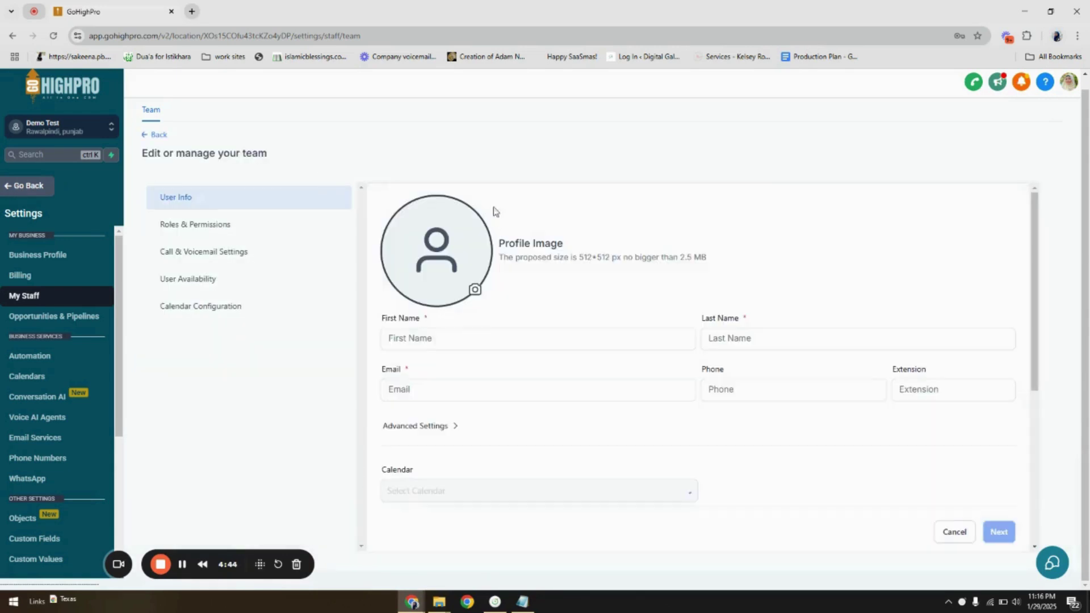
pyautogui.click(470, 331)
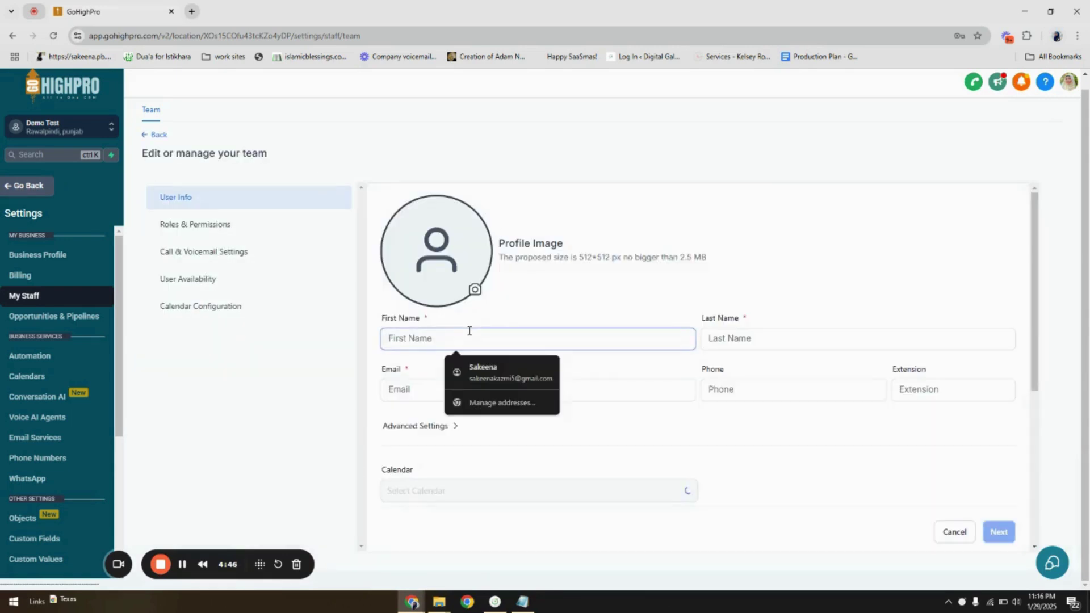
pyautogui.write('Demo')
pyautogui.click(749, 338)
pyautogui.write('test')
pyautogui.click(620, 384)
pyautogui.write('e')
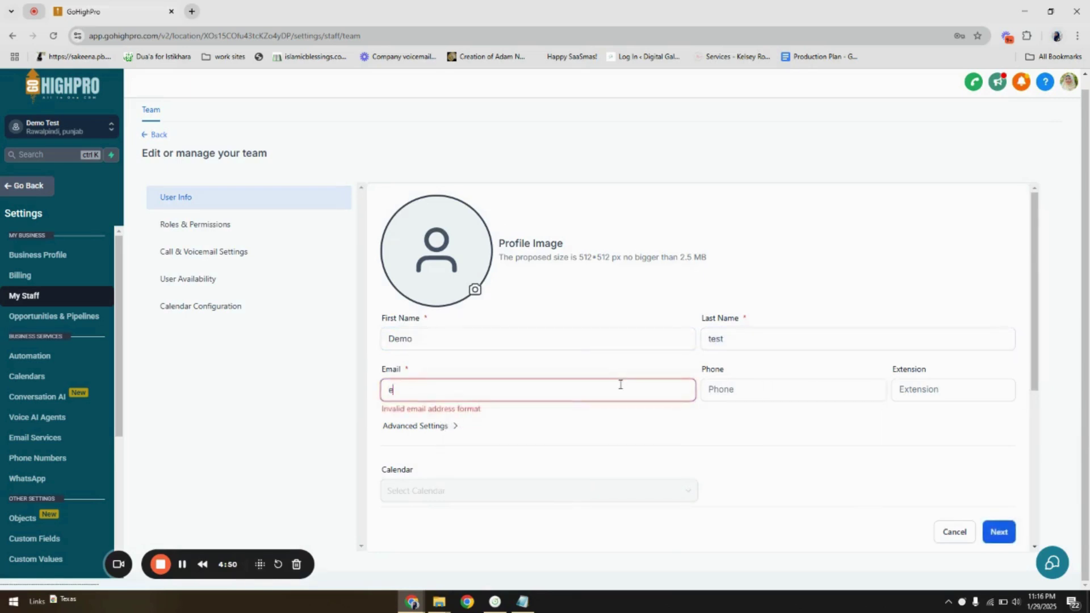
pyautogui.press('BackSpace')
pyautogui.hotkey('ctrl', 'a')
pyautogui.press('BackSpace')
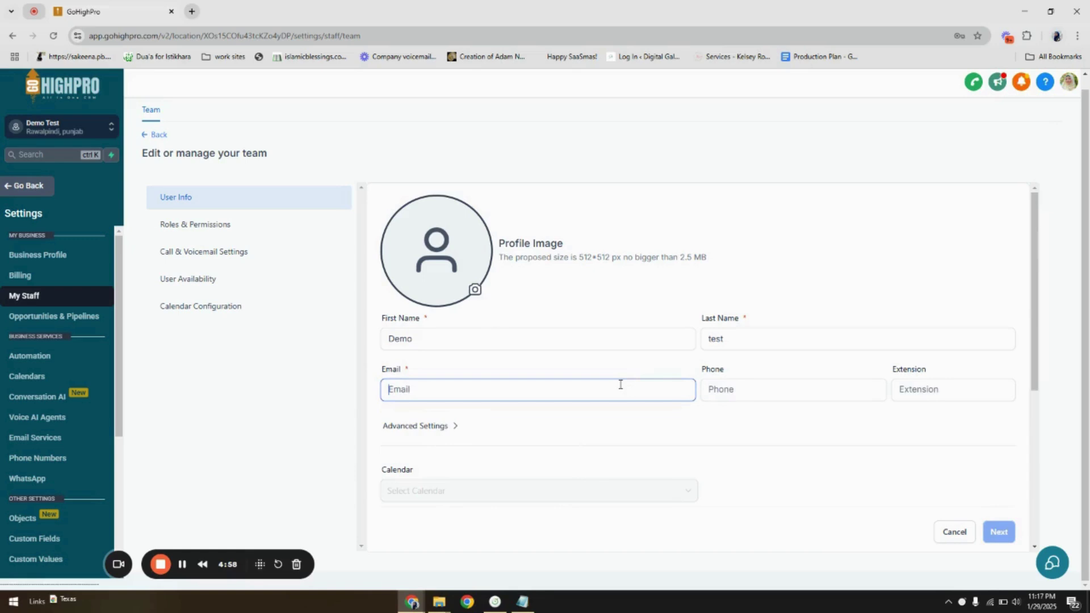
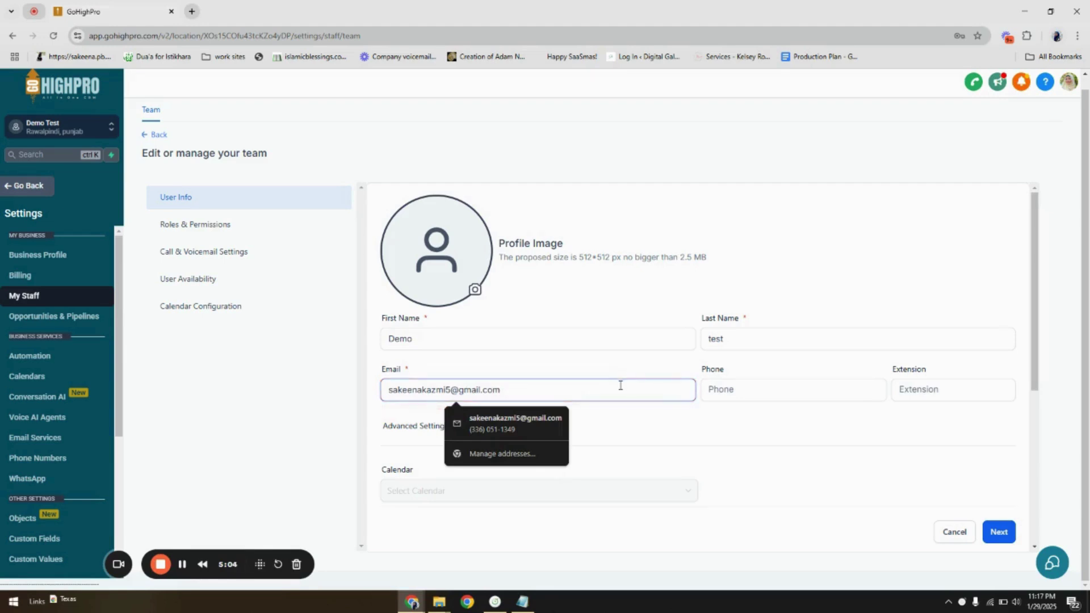
# - Set a password under Advanced Settings and proceed to Roles & Permissions
pyautogui.click(445, 427)
pyautogui.click(452, 465)
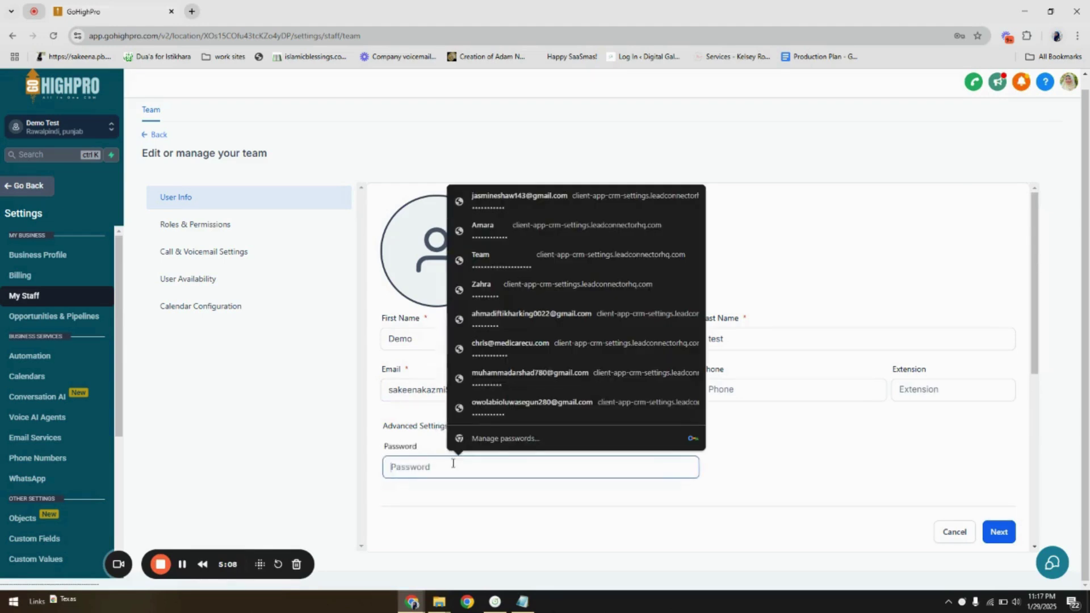
pyautogui.write('********')
pyautogui.scroll(-10, 452, 463)
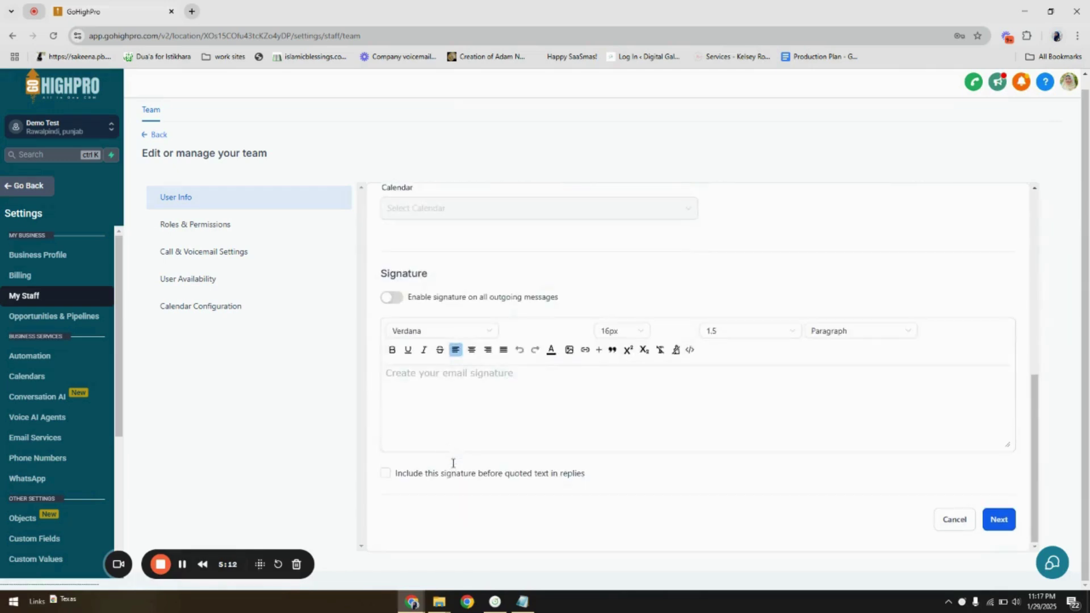
pyautogui.click(1002, 520)
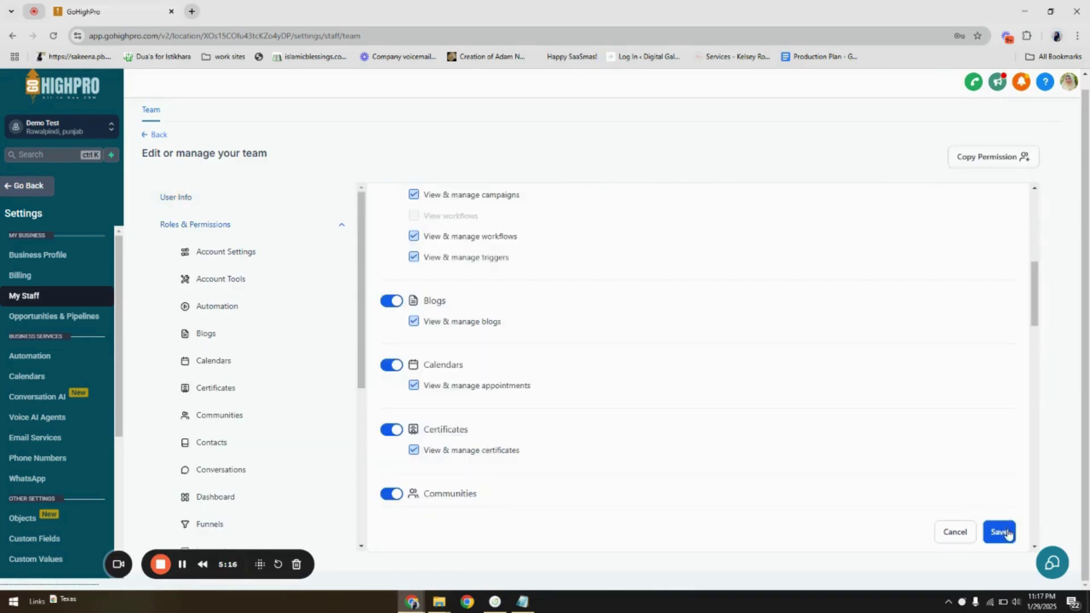
# - Save the Demo test staff member and switch to the Agency View client list
pyautogui.click(1003, 527)
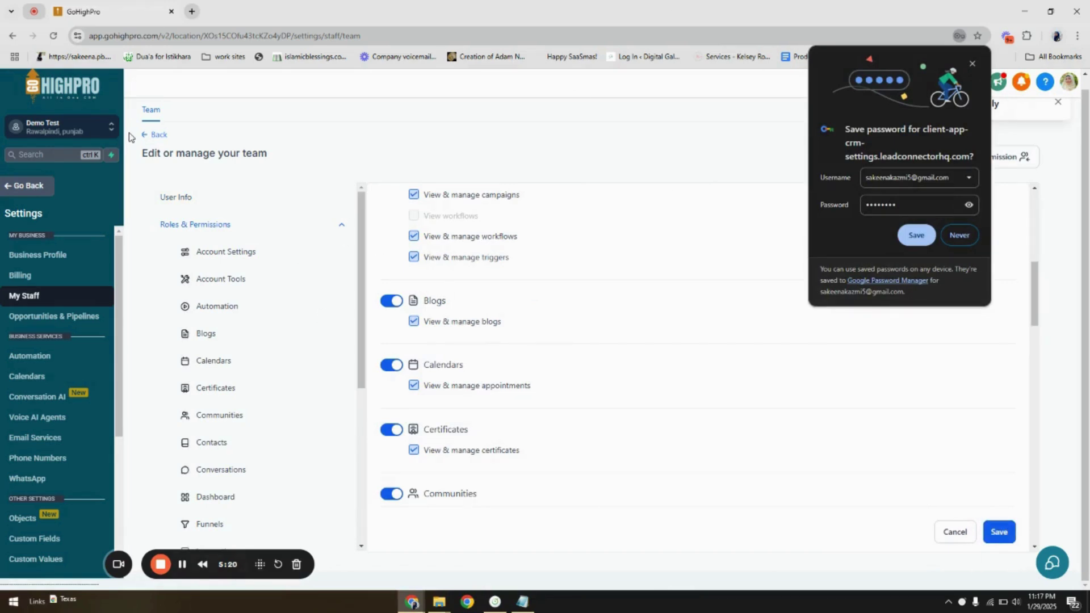
pyautogui.click(973, 65)
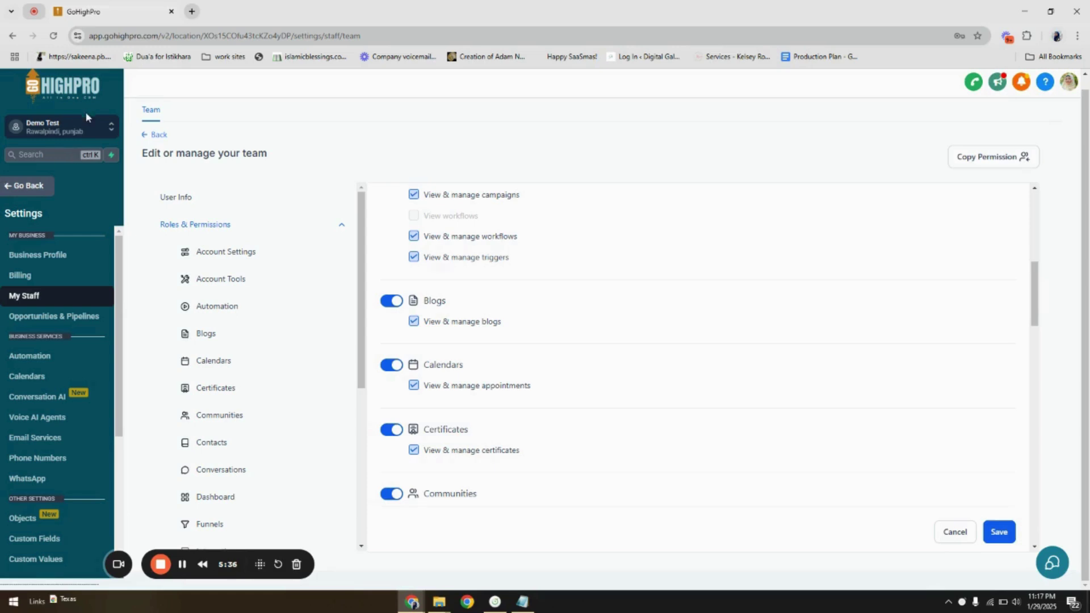
pyautogui.click(88, 127)
pyautogui.click(191, 144)
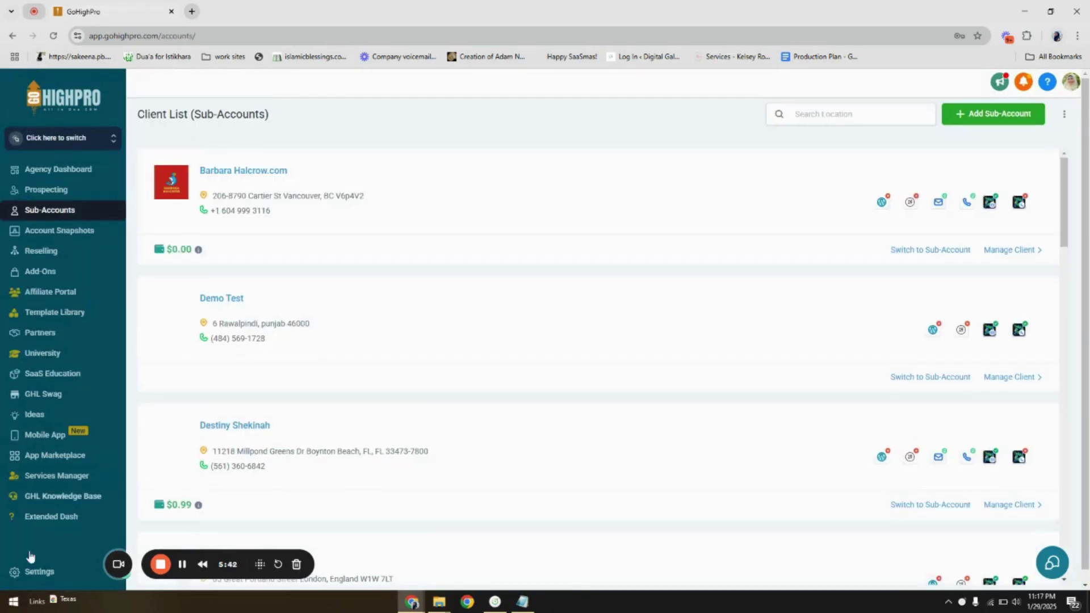
# - Review the agency Team's Add Employee Roles & Permissions settings
pyautogui.click(38, 571)
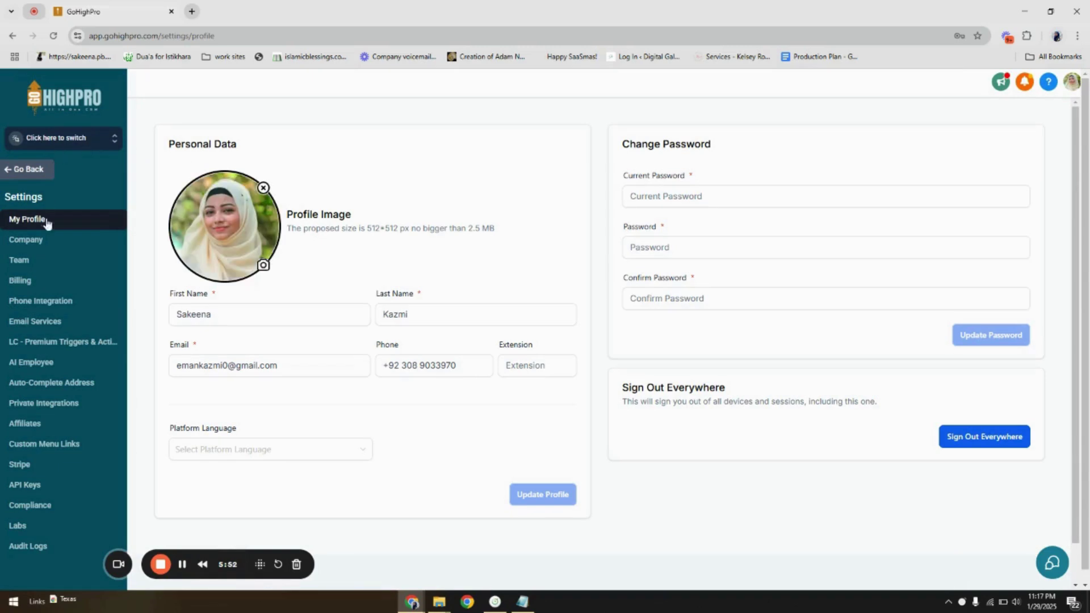
pyautogui.click(40, 260)
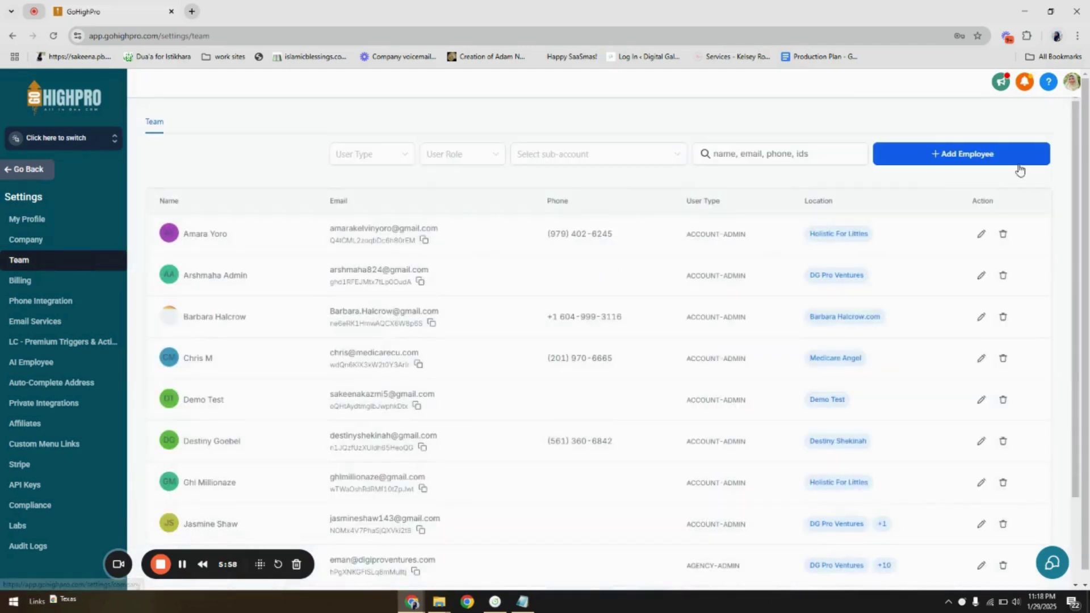
pyautogui.click(999, 155)
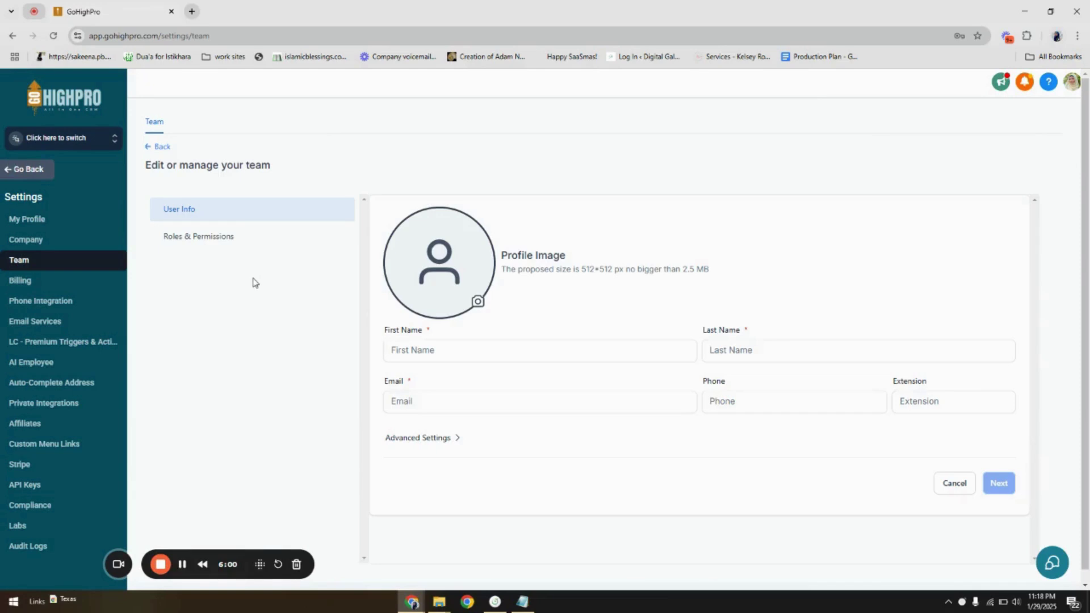
pyautogui.scroll(-1, 445, 394)
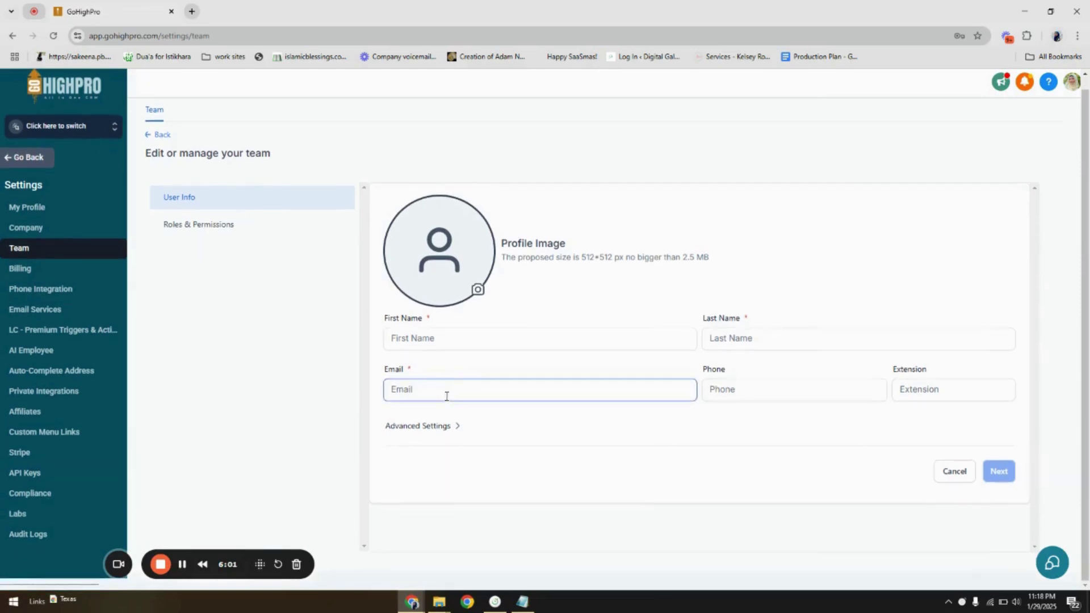
pyautogui.click(237, 227)
# - Browse the assignable sub-accounts, then switch into the Demo Test sub-account
pyautogui.click(464, 322)
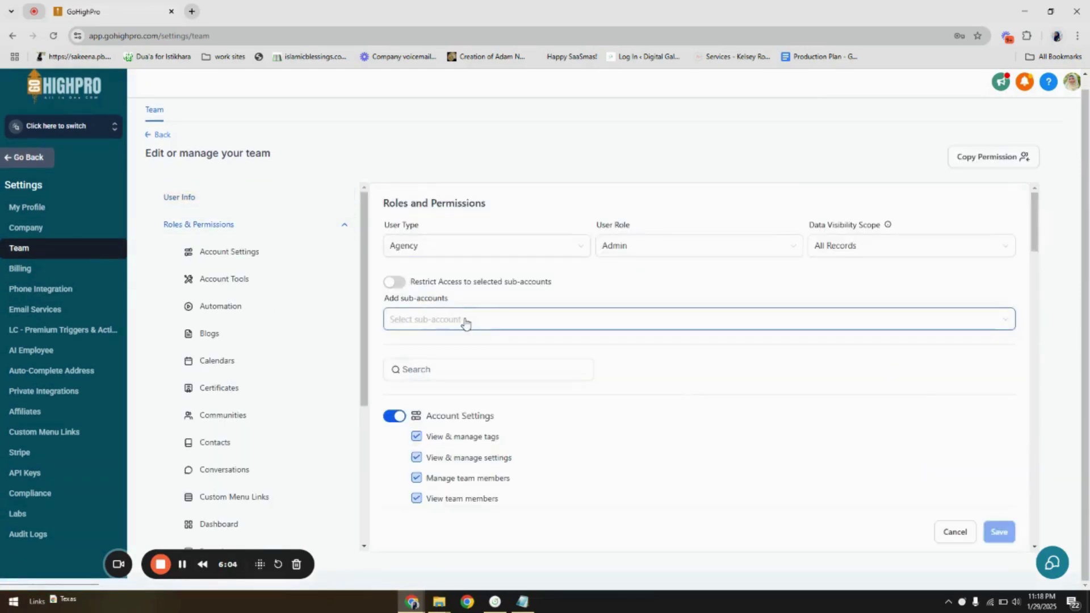
pyautogui.scroll(-5, 462, 389)
pyautogui.scroll(5, 462, 384)
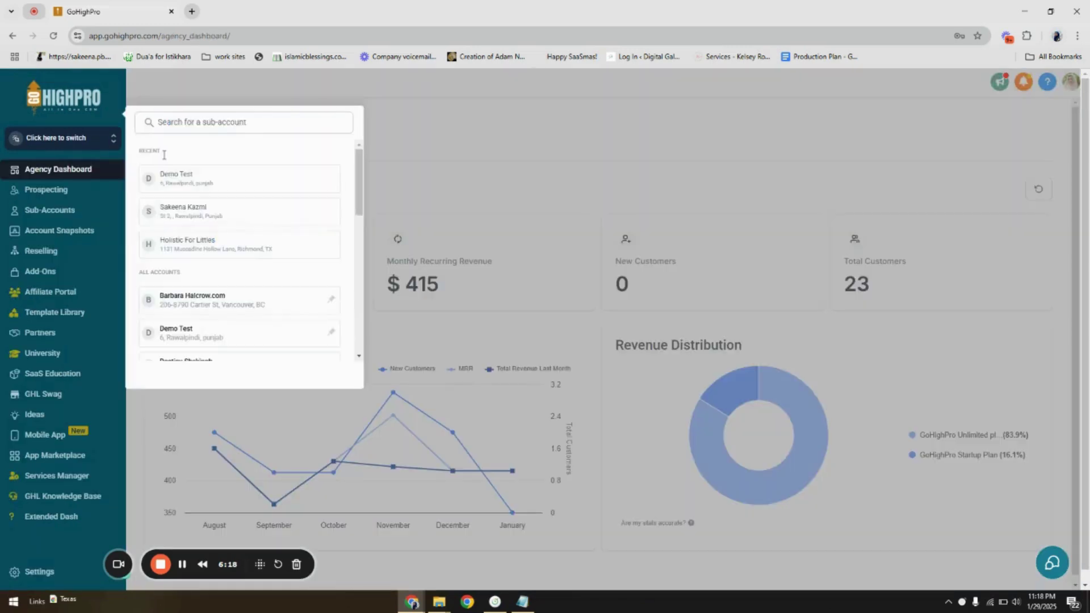
pyautogui.click(208, 176)
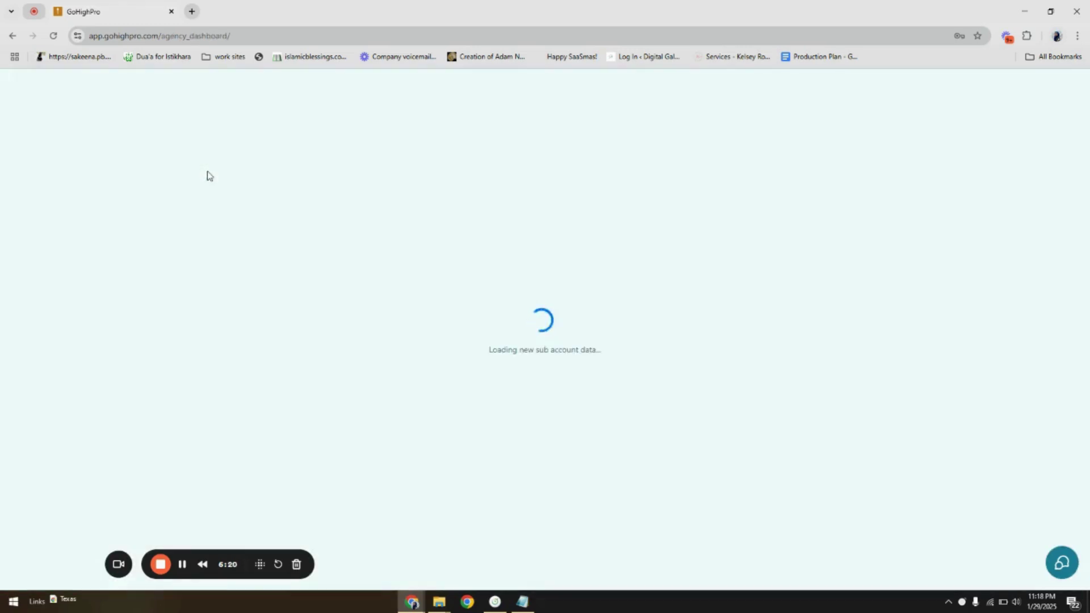